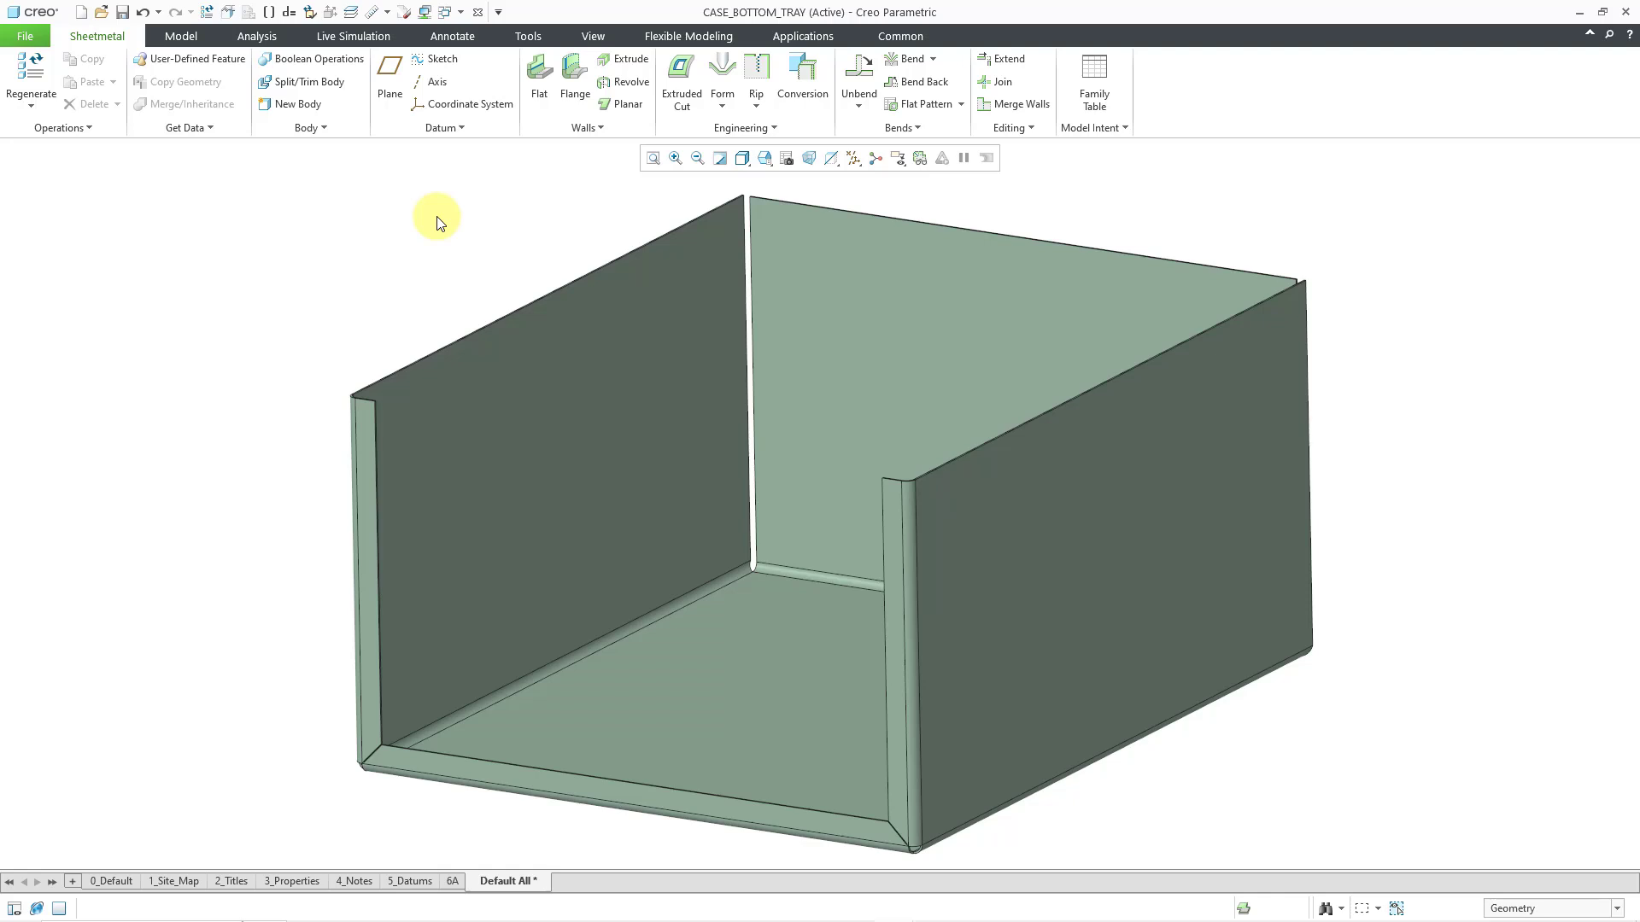
# Start a sketch on the outer face of the tray's side wall, using the front bottom flange surface as the right-facing orientation reference
pyautogui.click(448, 60)
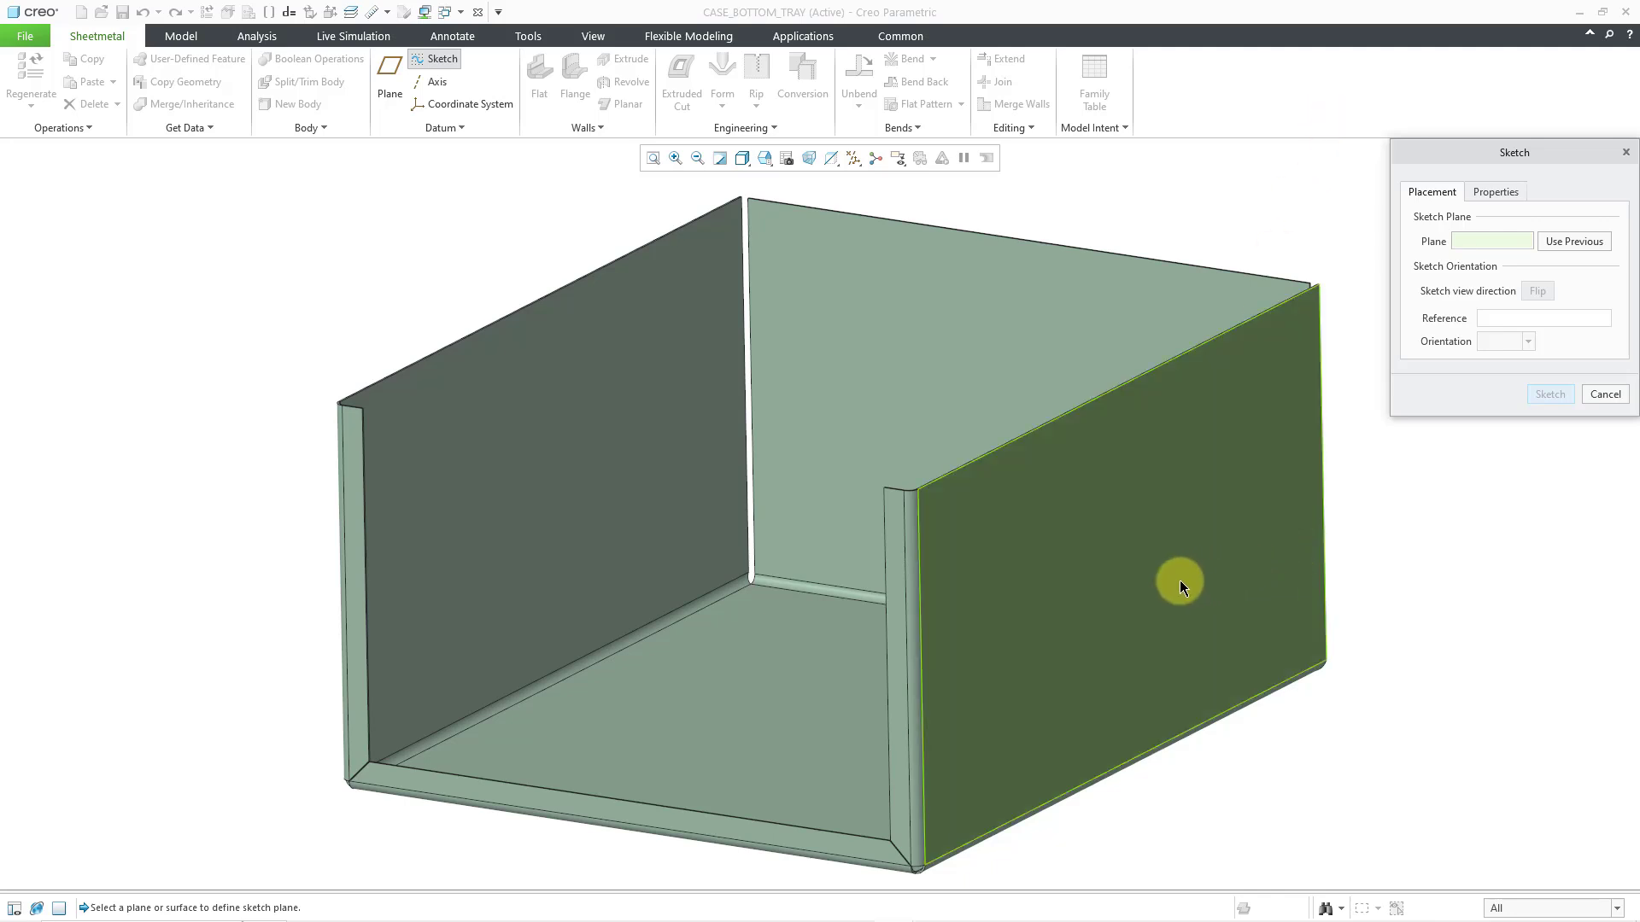
pyautogui.click(1151, 586)
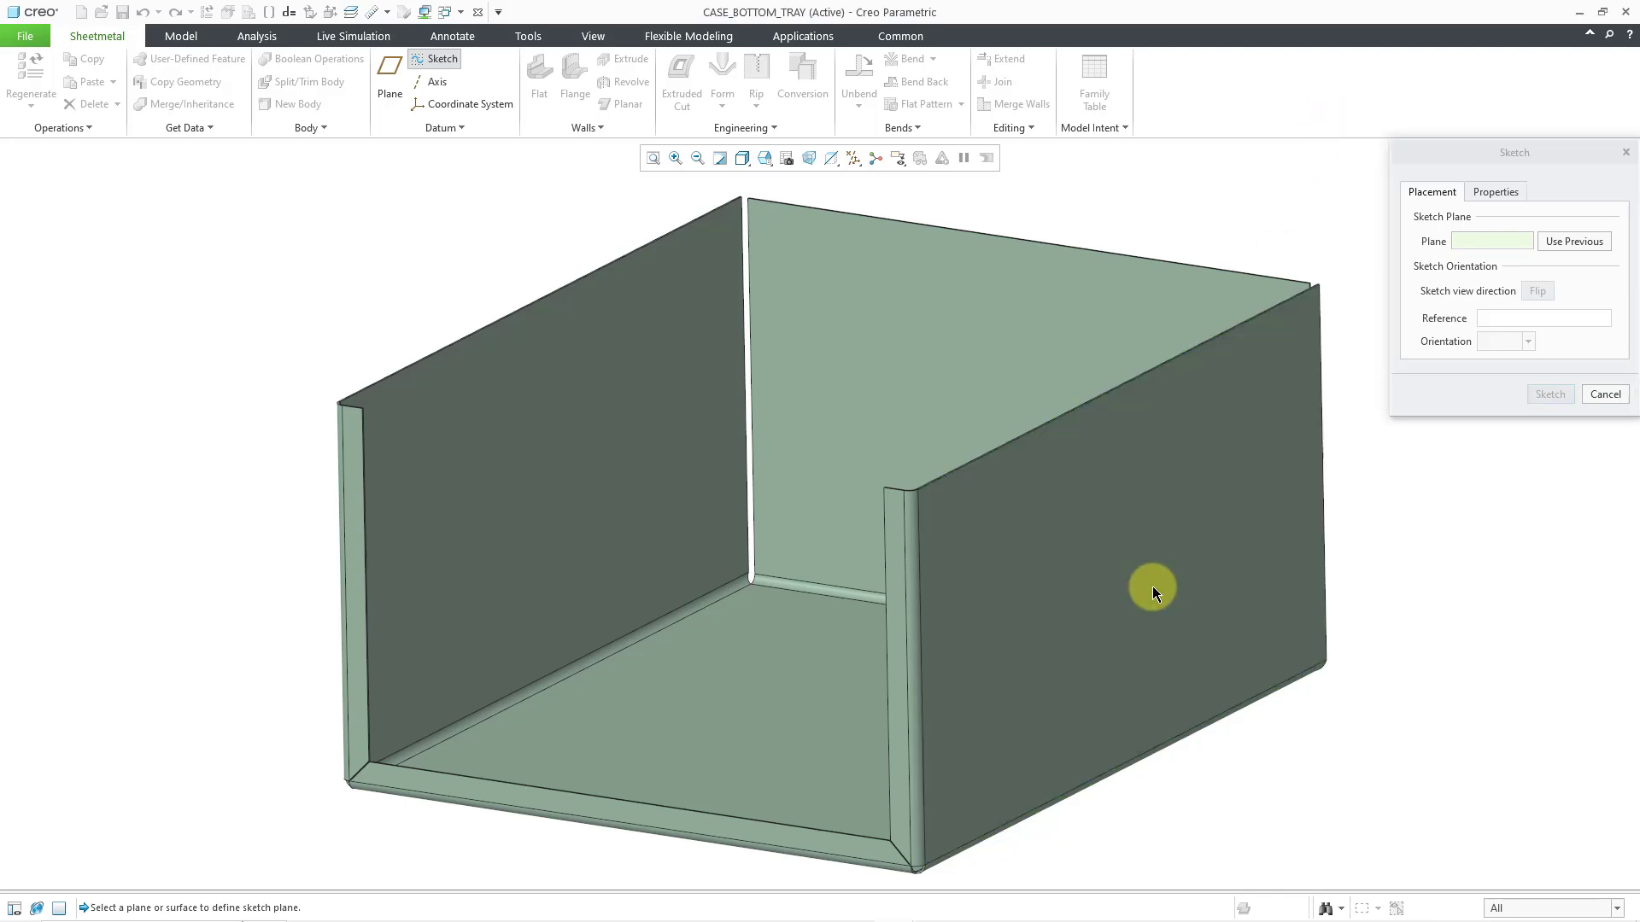
pyautogui.click(833, 851)
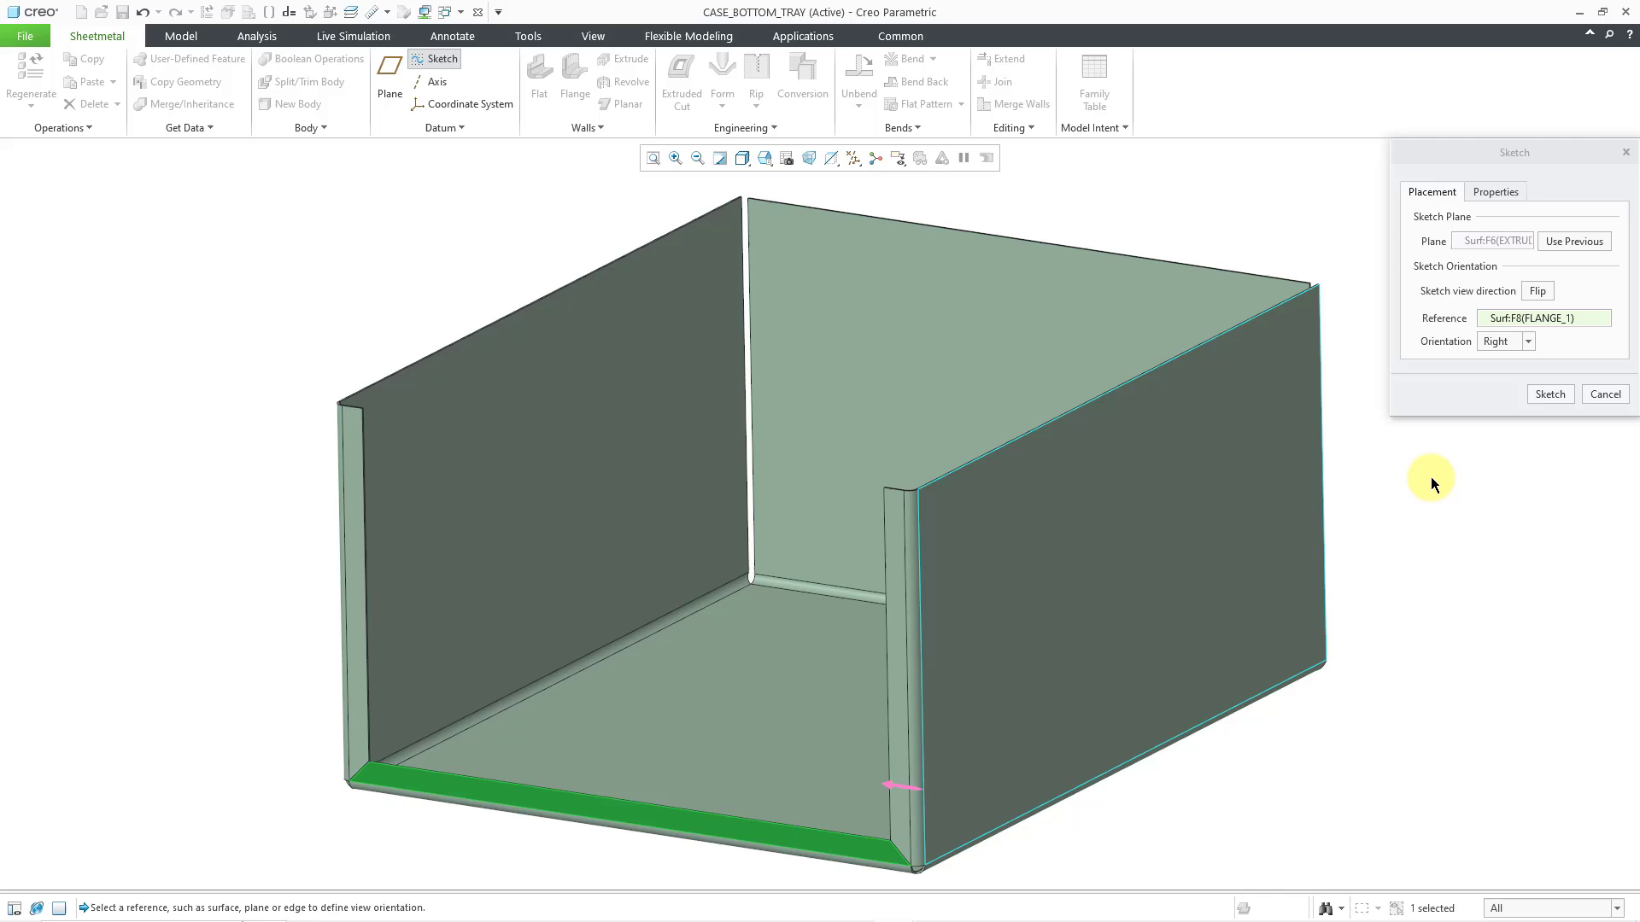
pyautogui.click(1550, 395)
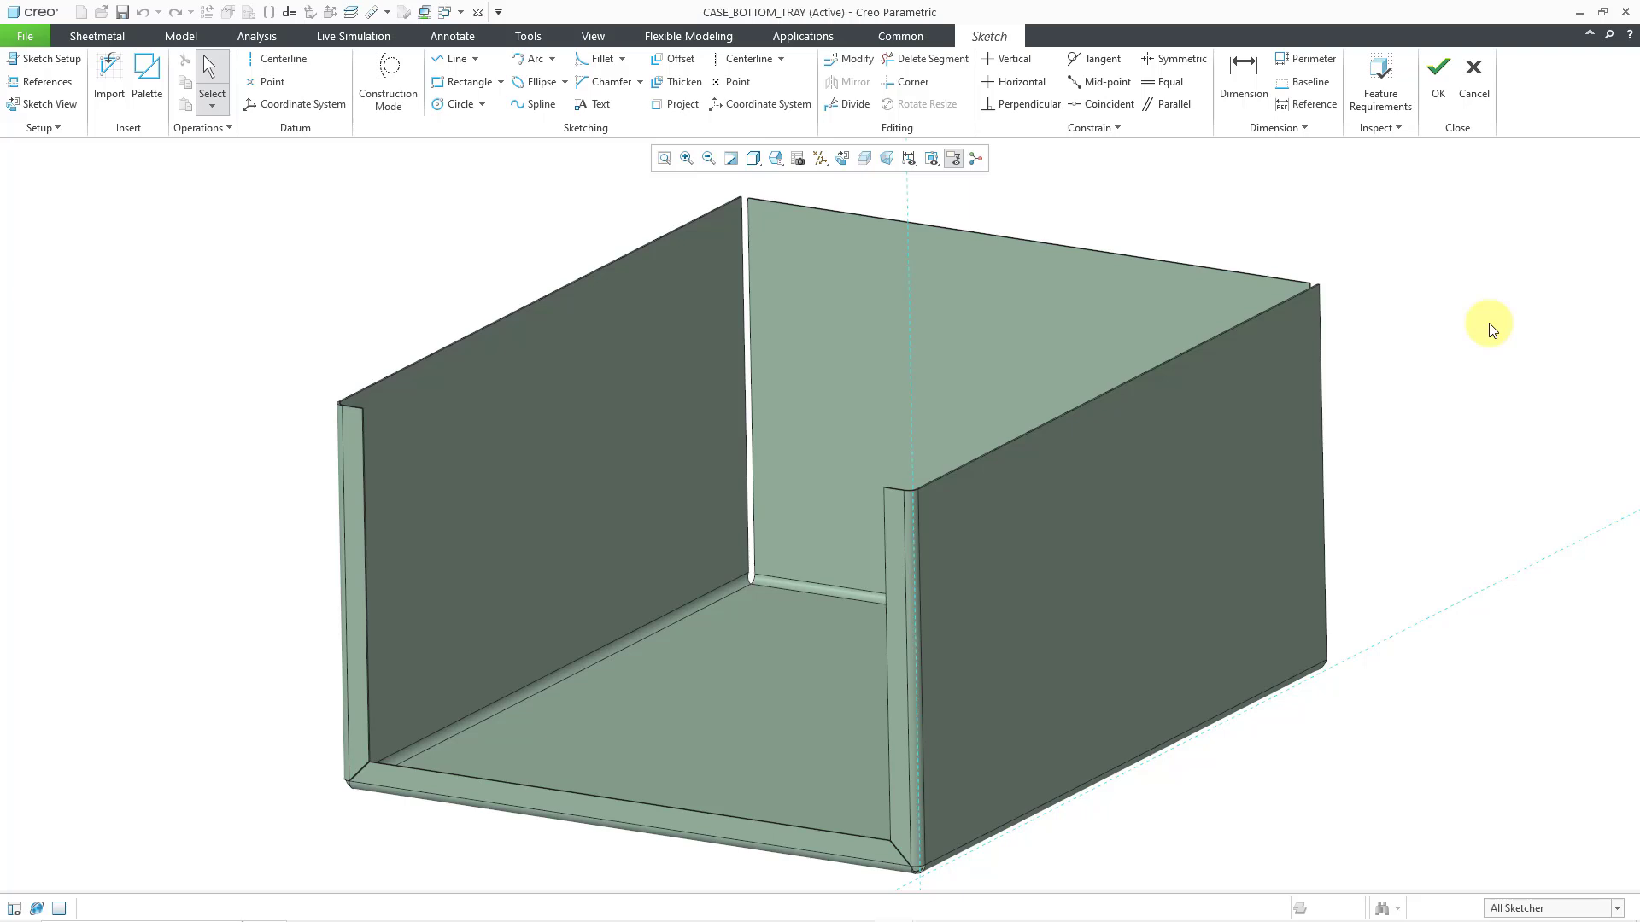
# Try to place the sht_metal_fan_vent palette section on the side wall with automatic scaling, discarding both the import and the sketch
pyautogui.click(150, 103)
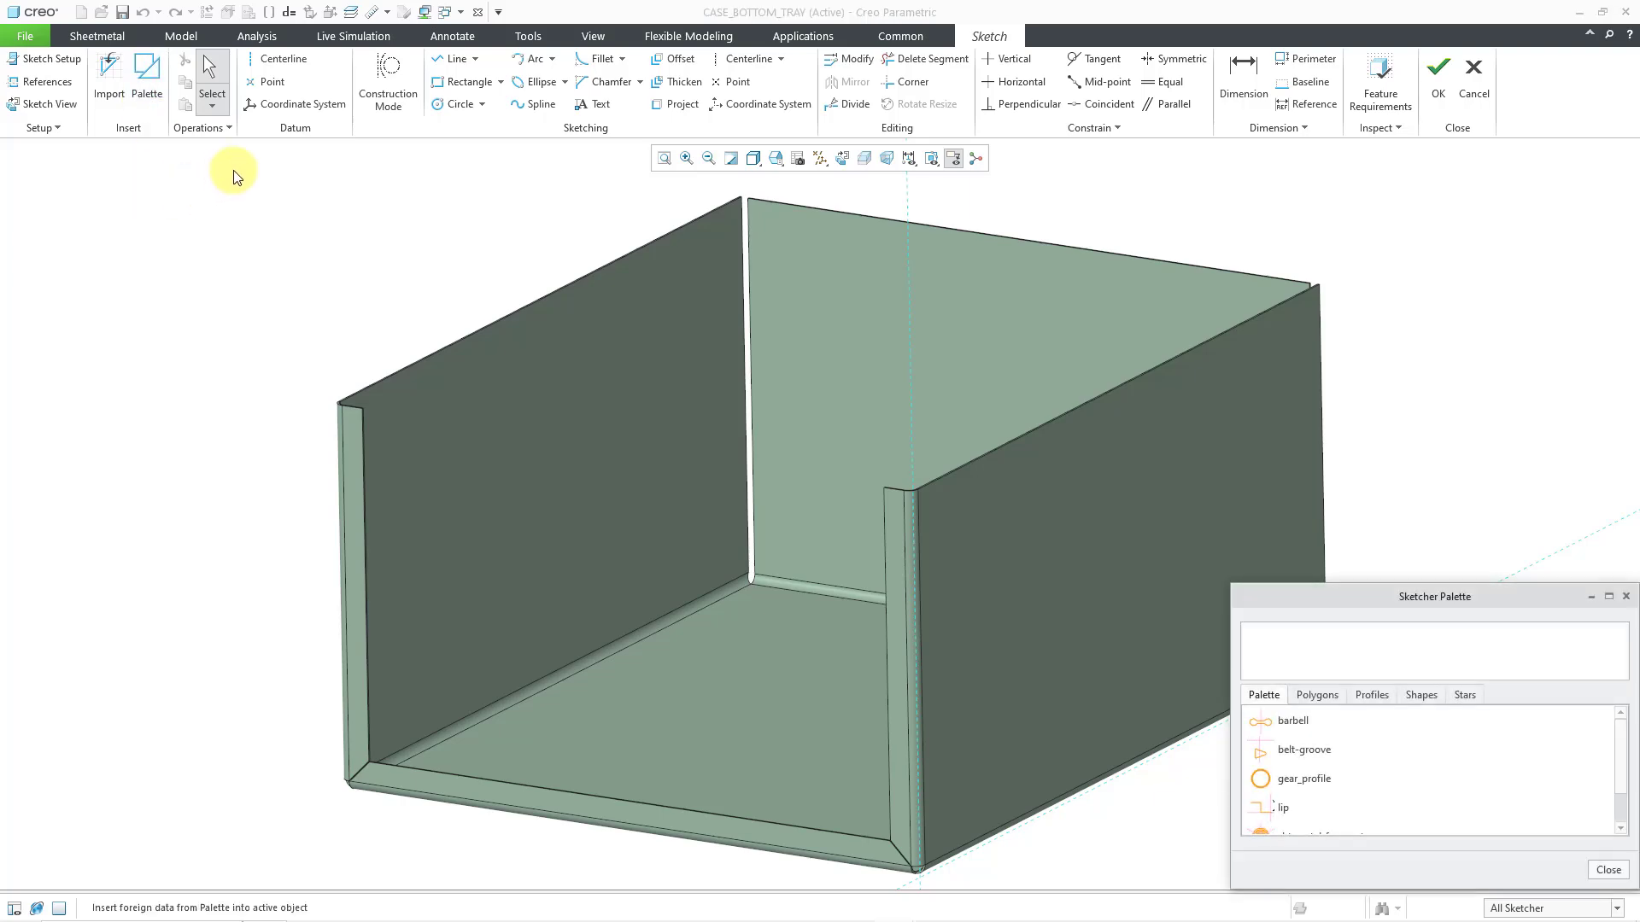
pyautogui.scroll(-2, 1452, 733)
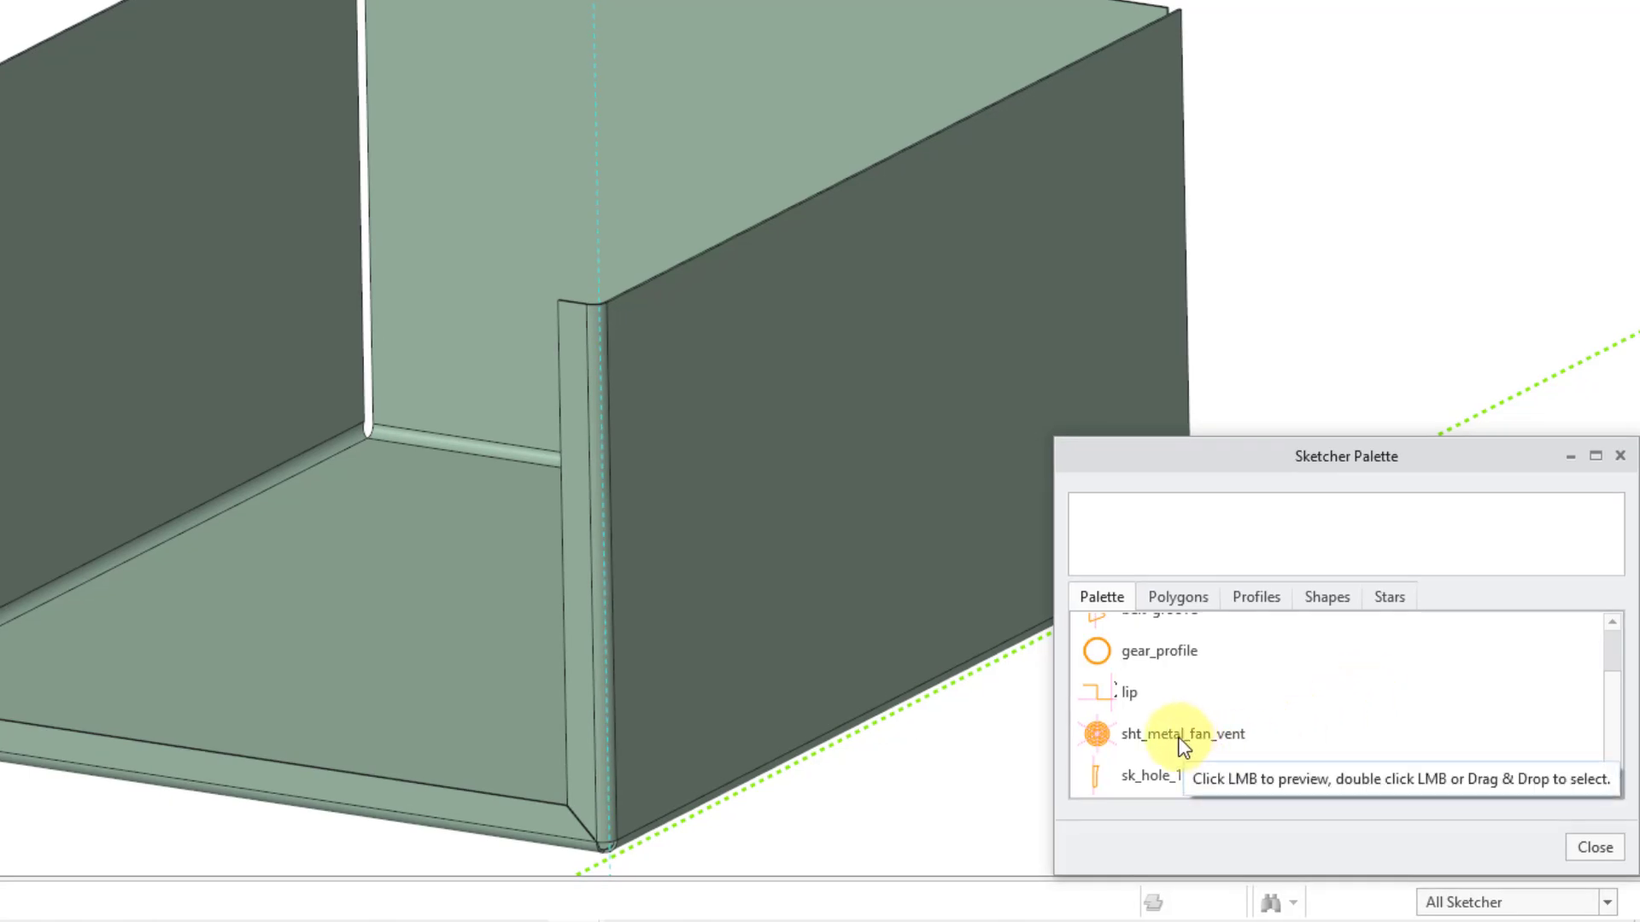
pyautogui.doubleClick(1183, 736)
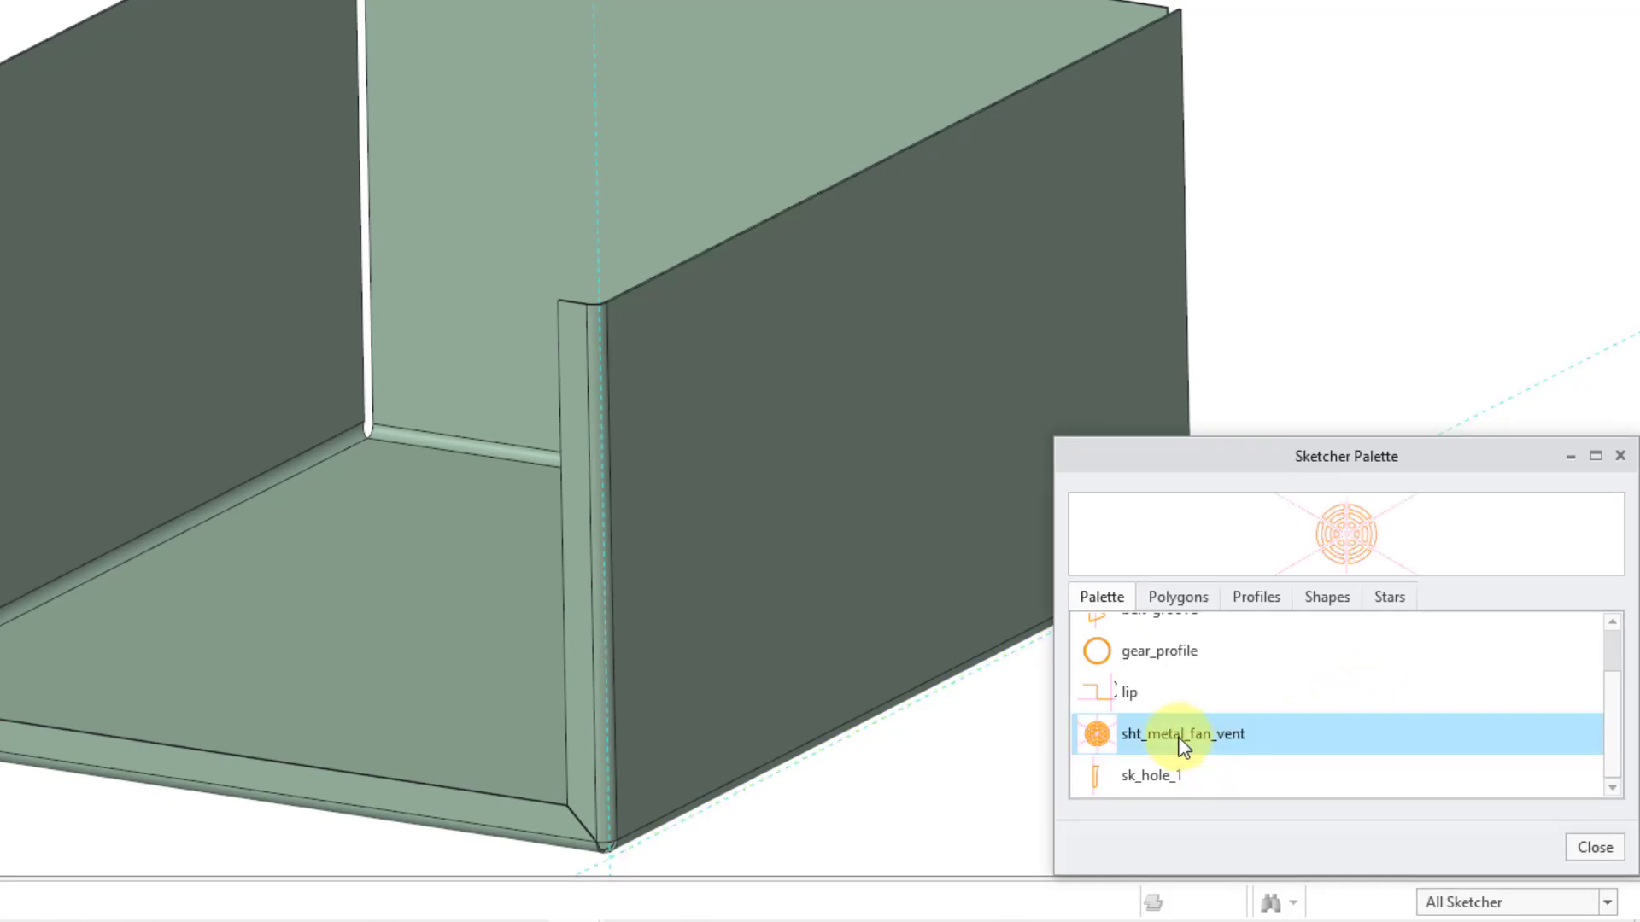
pyautogui.click(903, 442)
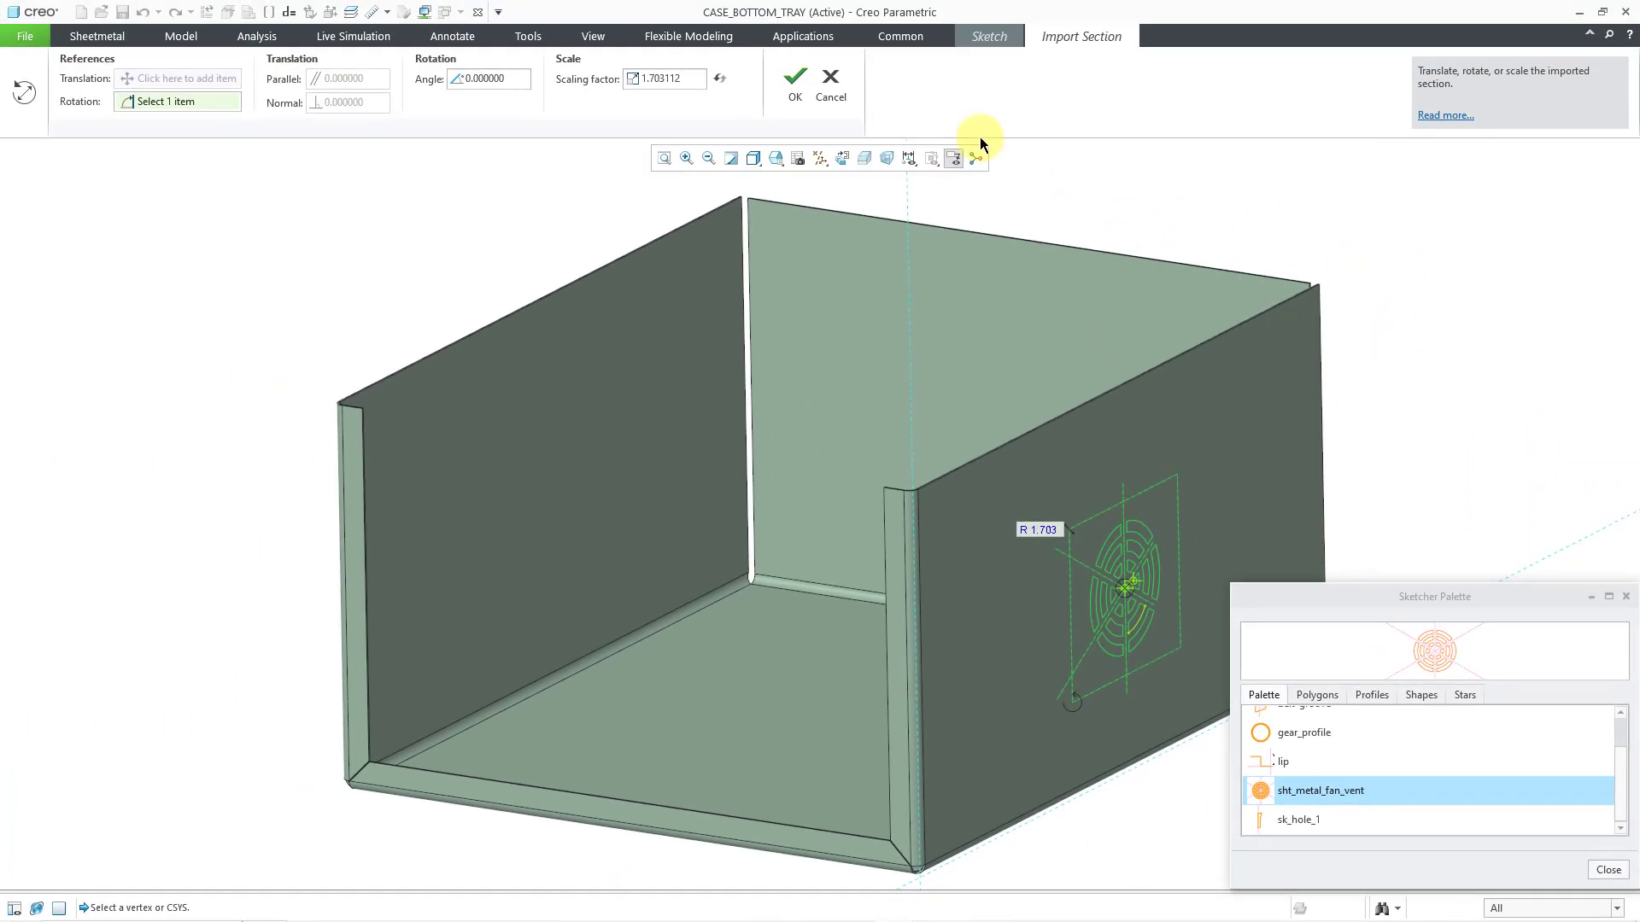
pyautogui.click(832, 84)
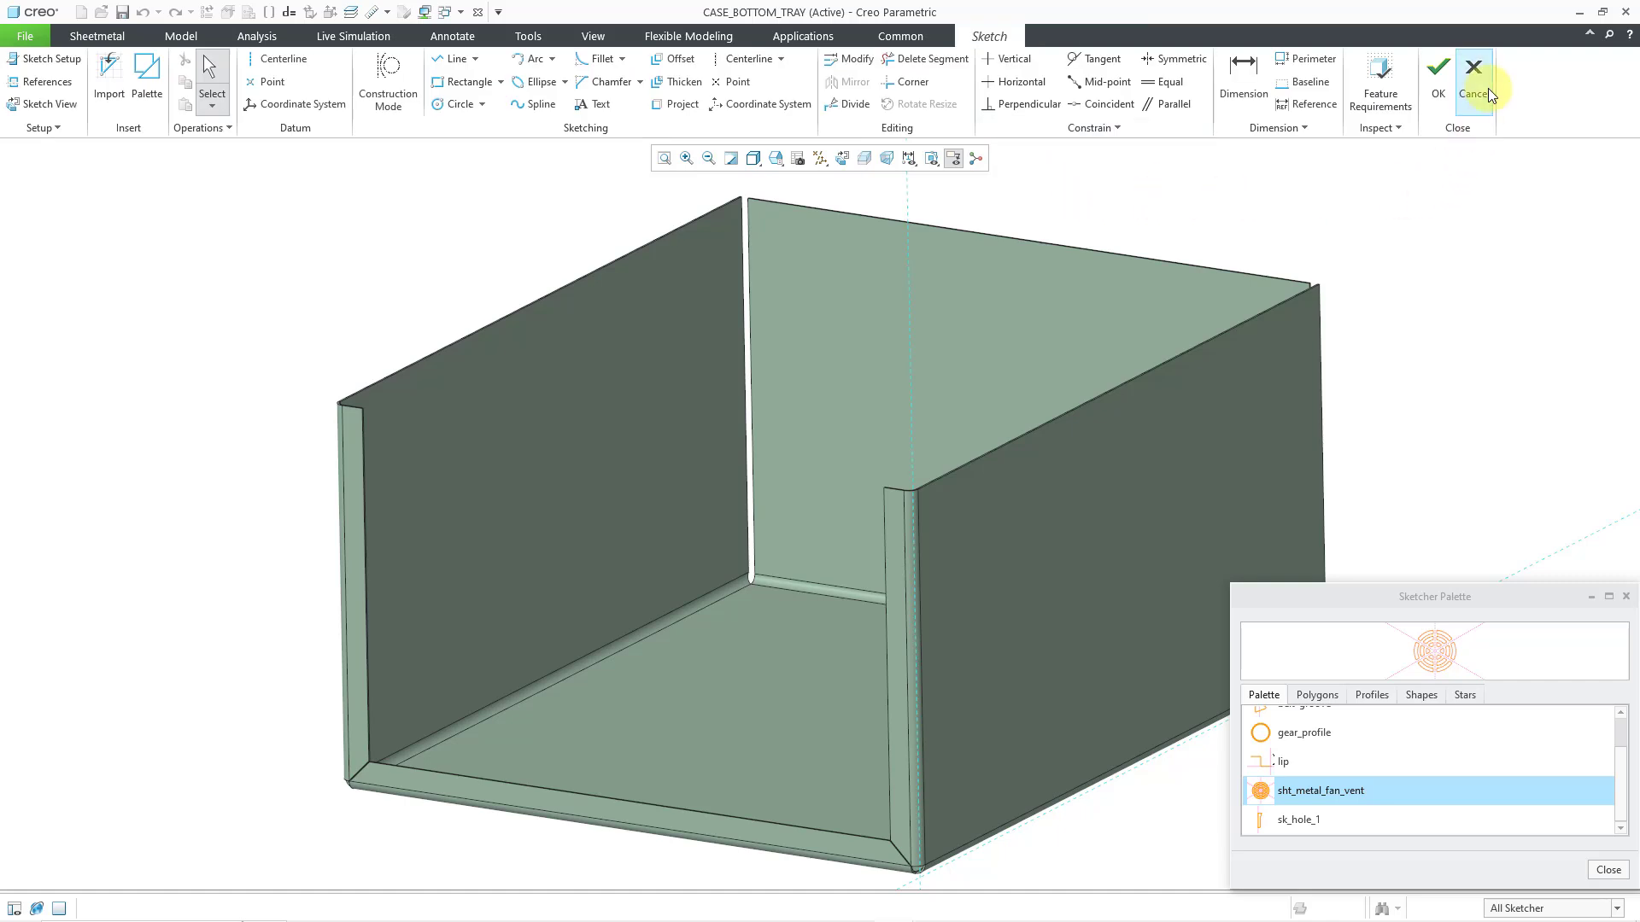
pyautogui.click(1486, 90)
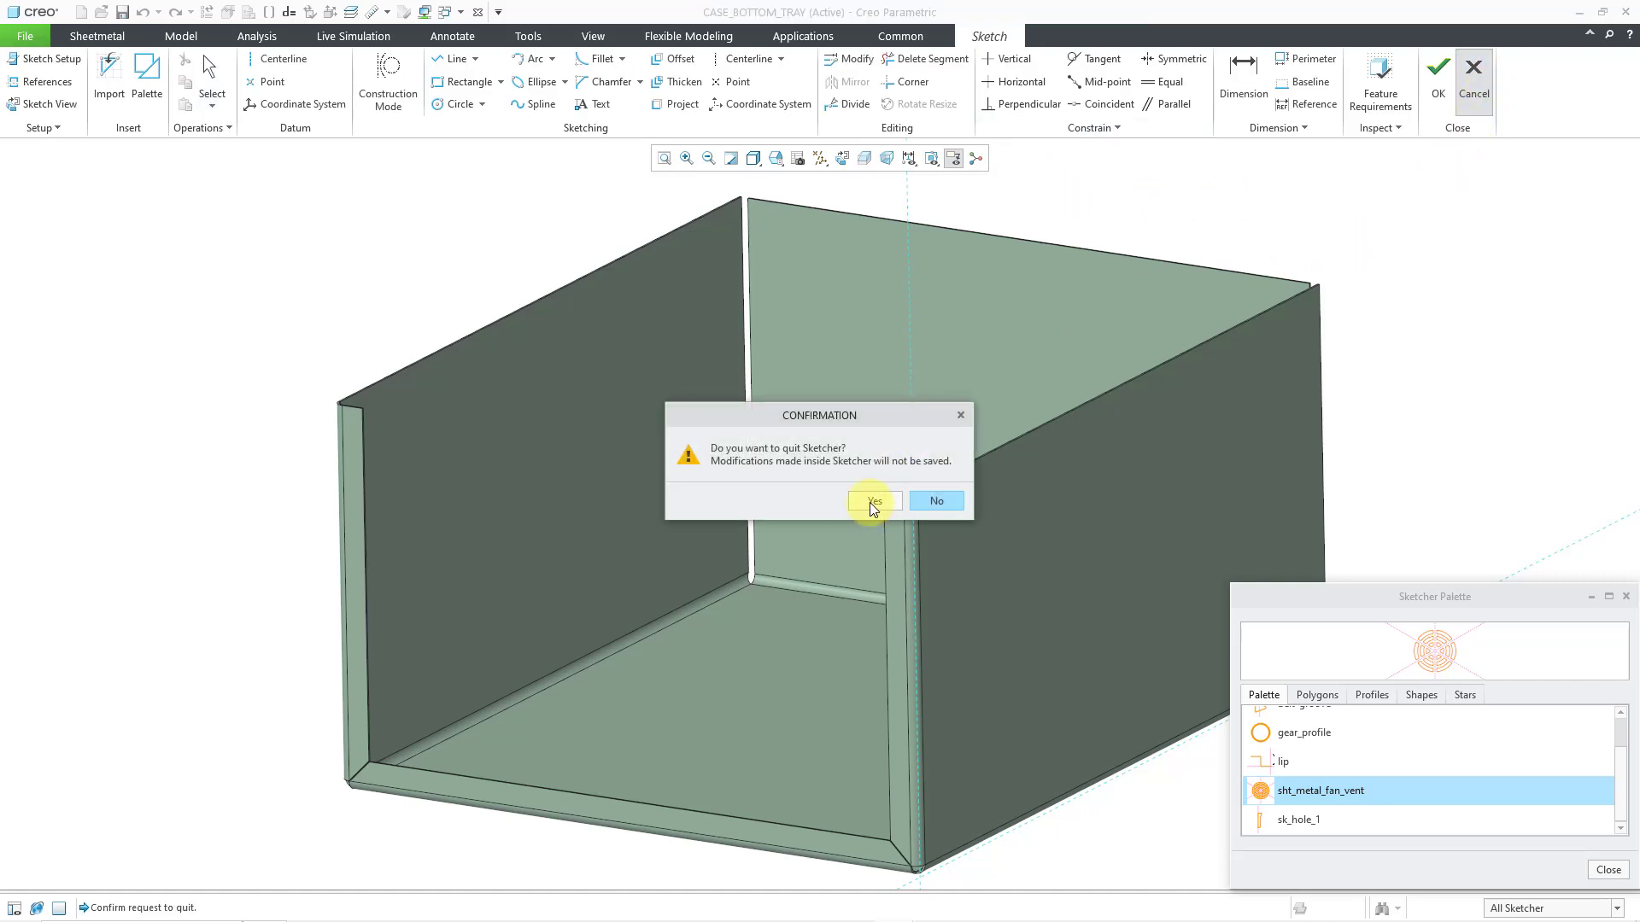
pyautogui.click(871, 502)
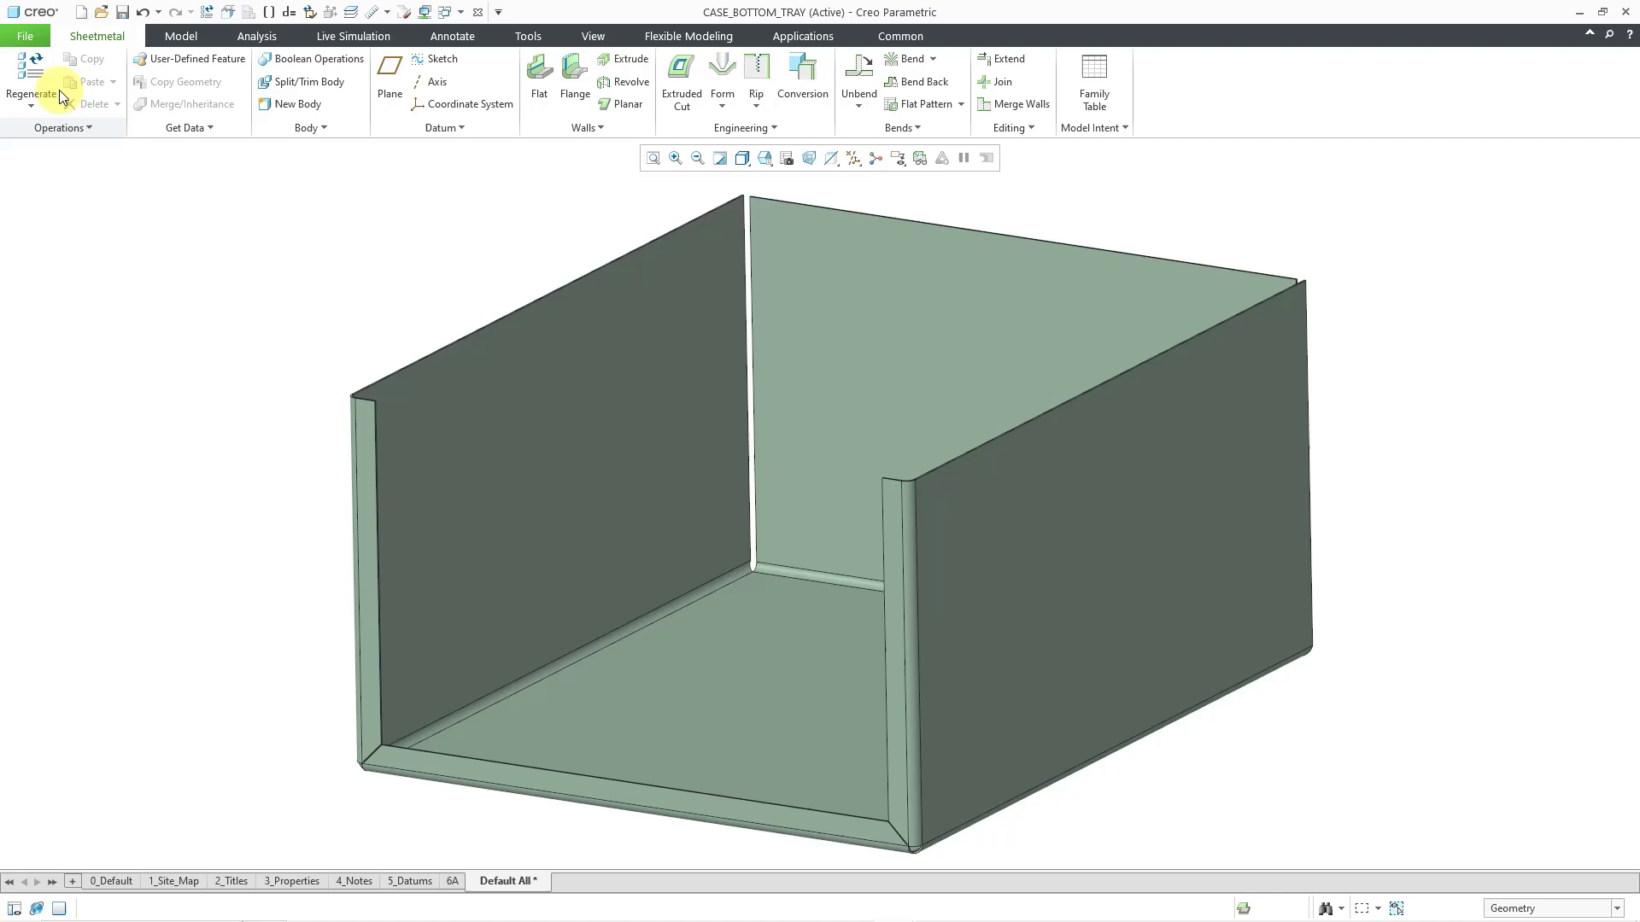
# Disable automatic scaling of imported geometry in the Sketcher options for the current session, without saving it to a configuration file
pyautogui.click(25, 36)
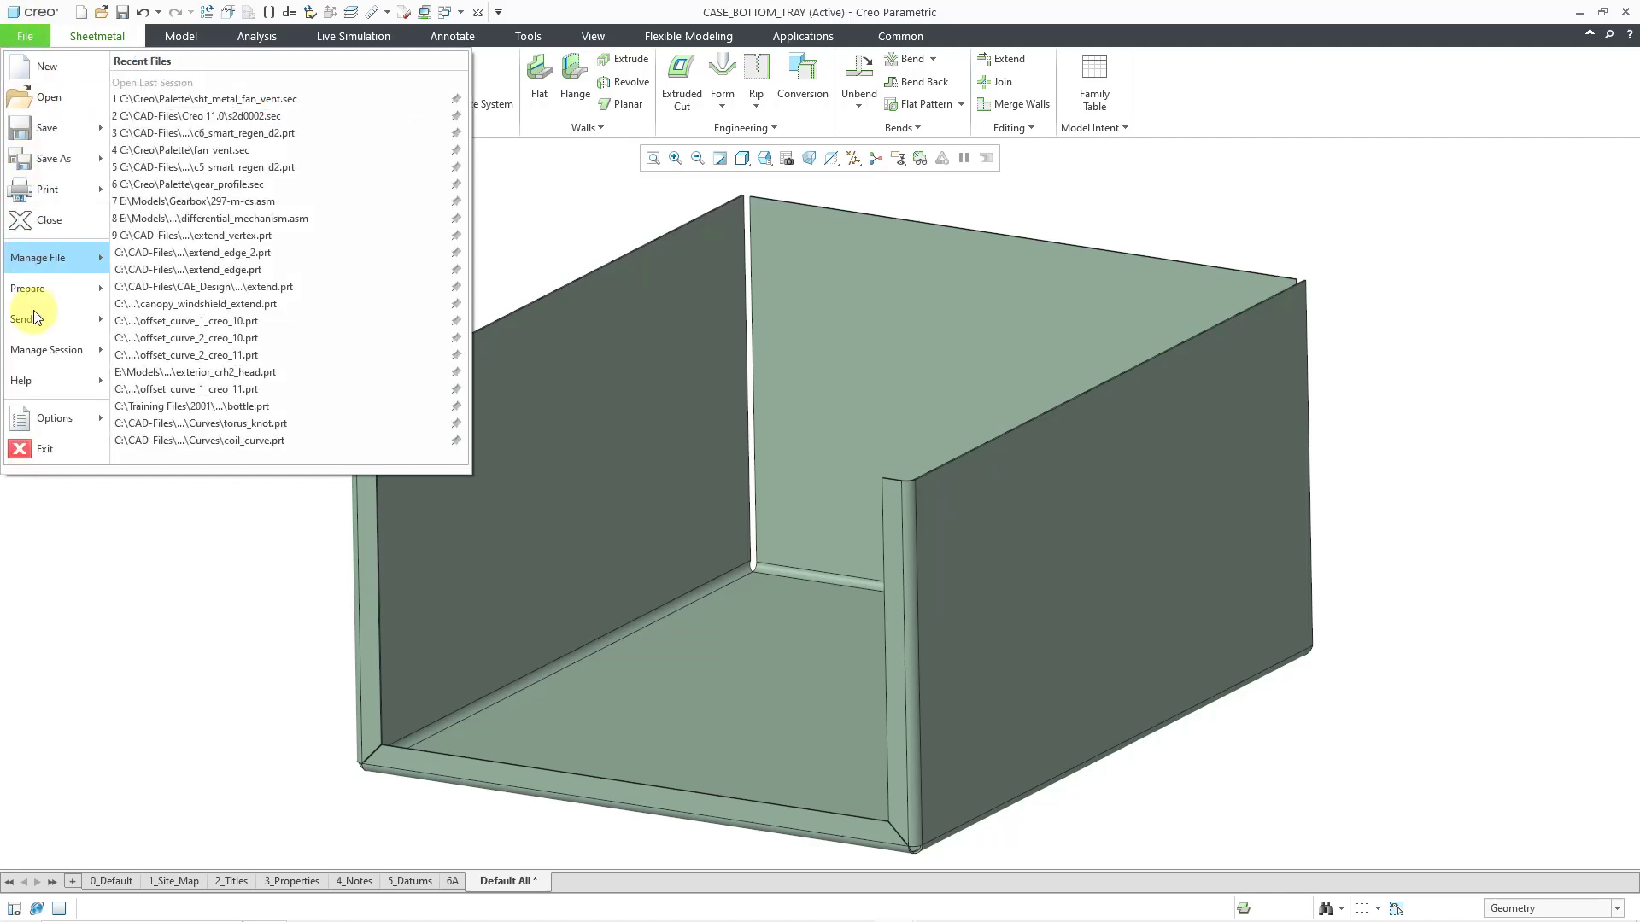
pyautogui.moveTo(44, 409)
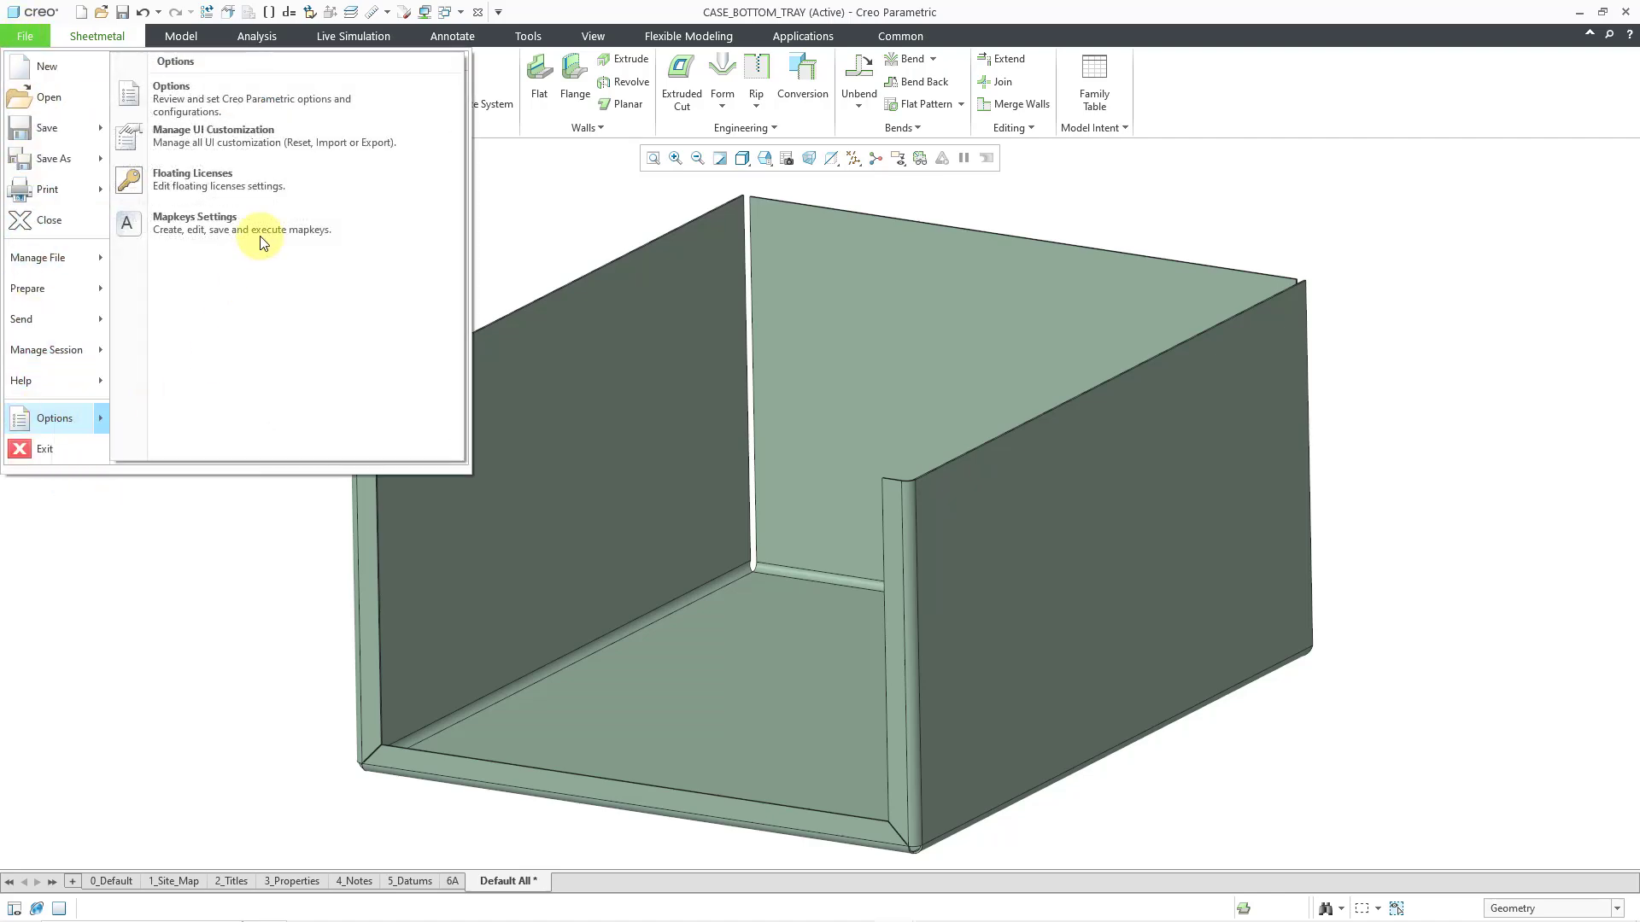
pyautogui.click(257, 103)
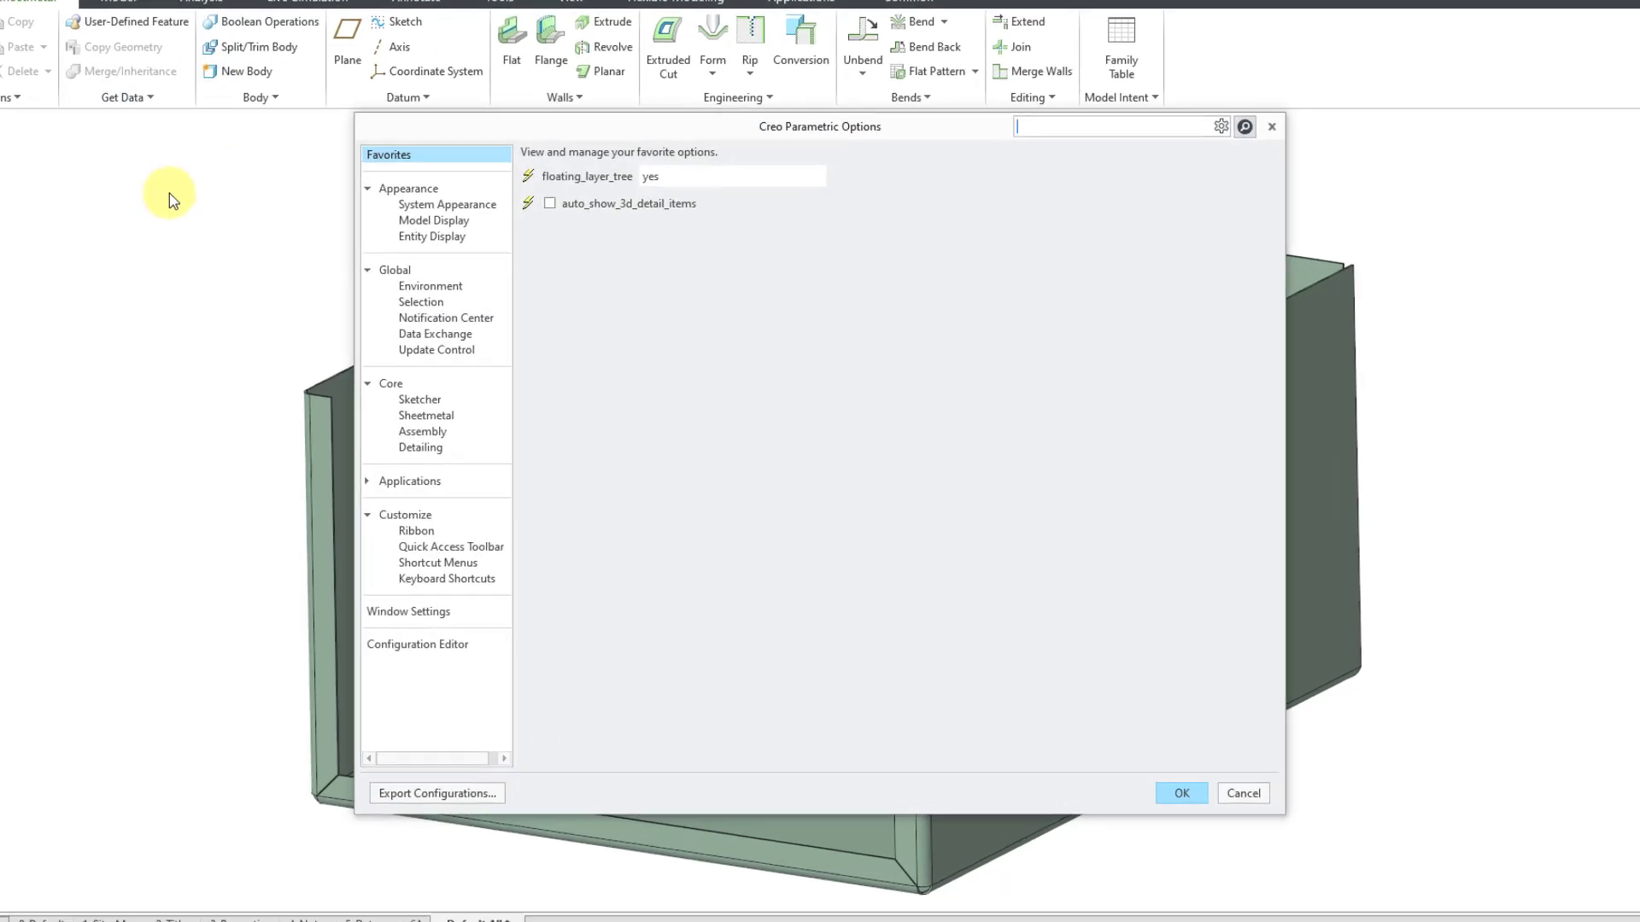
pyautogui.click(419, 400)
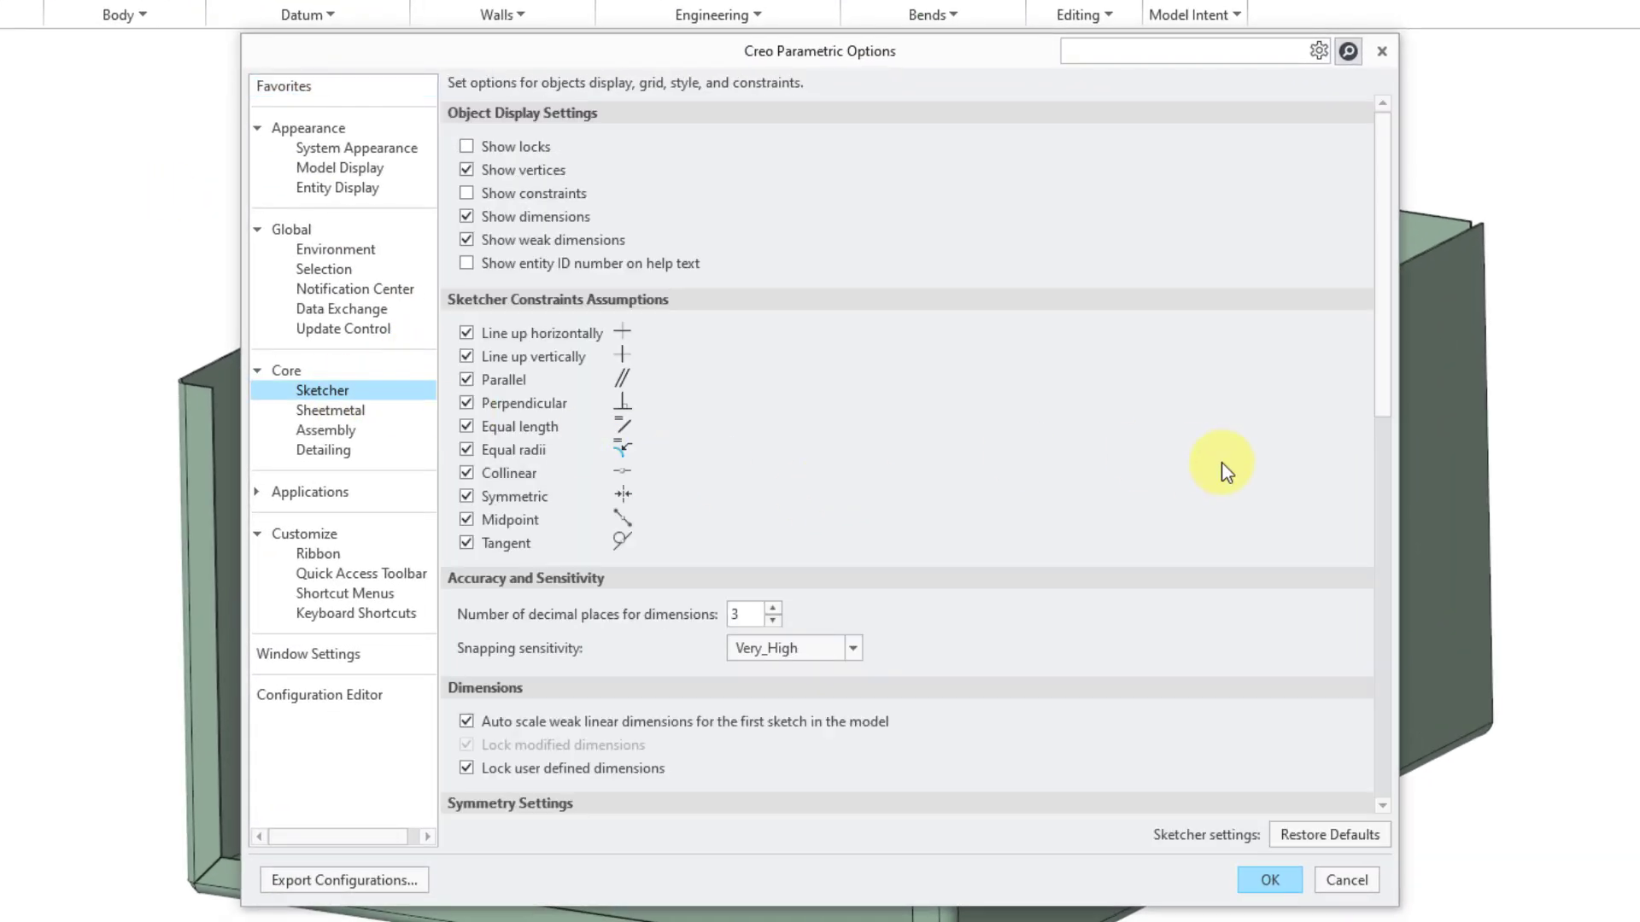
pyautogui.moveTo(1383, 395)
pyautogui.mouseDown()
pyautogui.moveTo(1377, 805)
pyautogui.moveTo(1365, 794)
pyautogui.mouseUp()
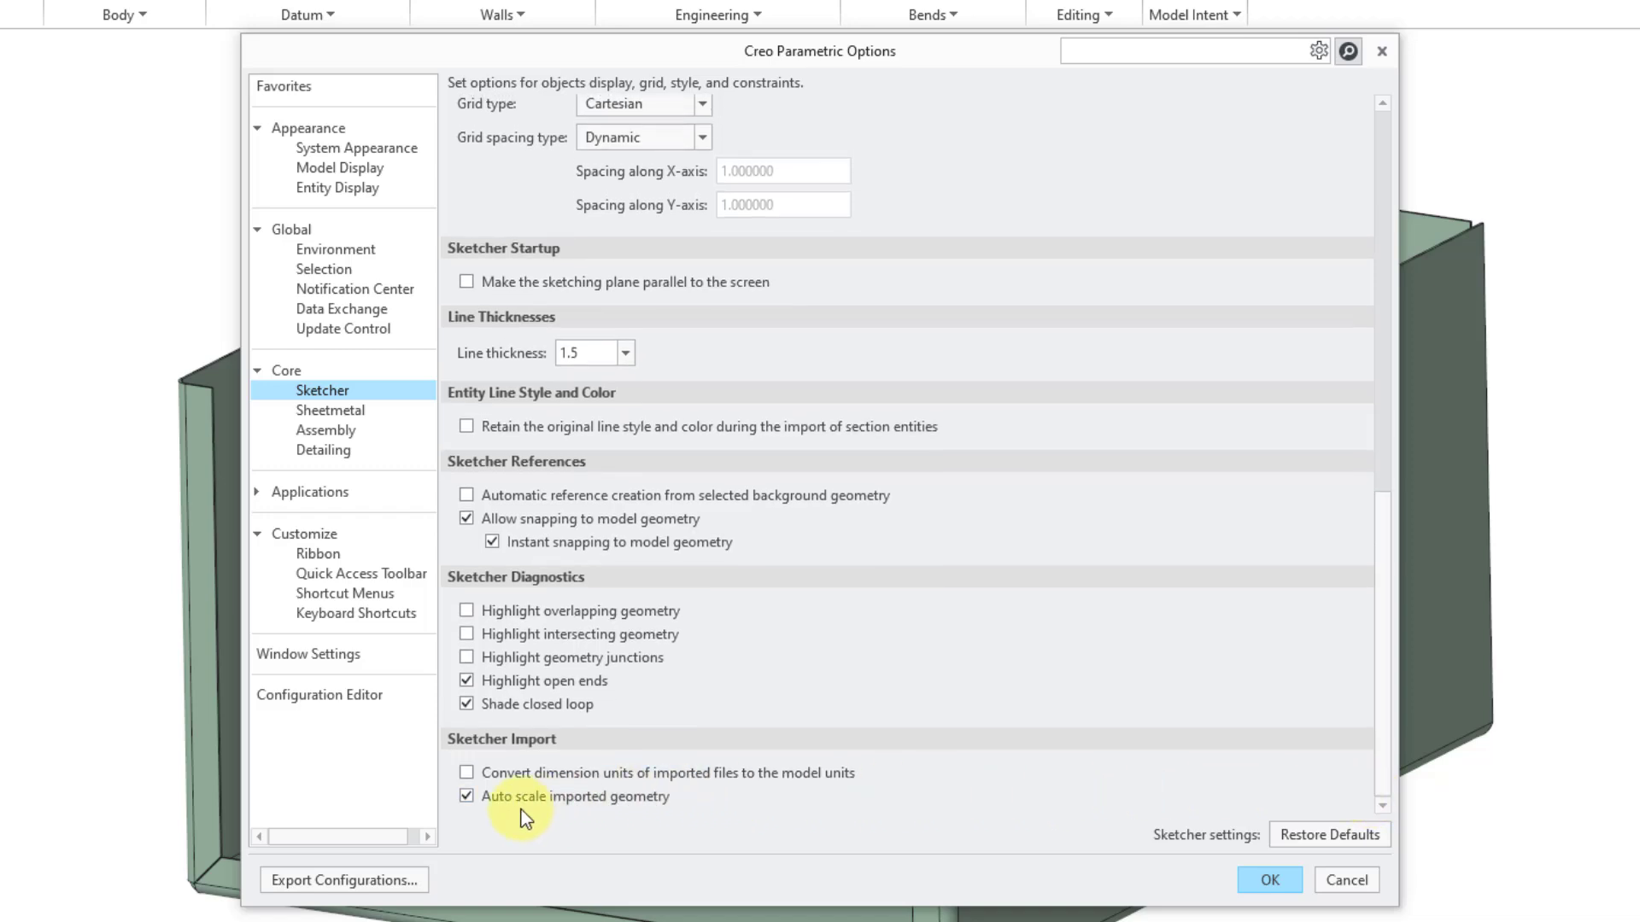
pyautogui.moveTo(522, 800)
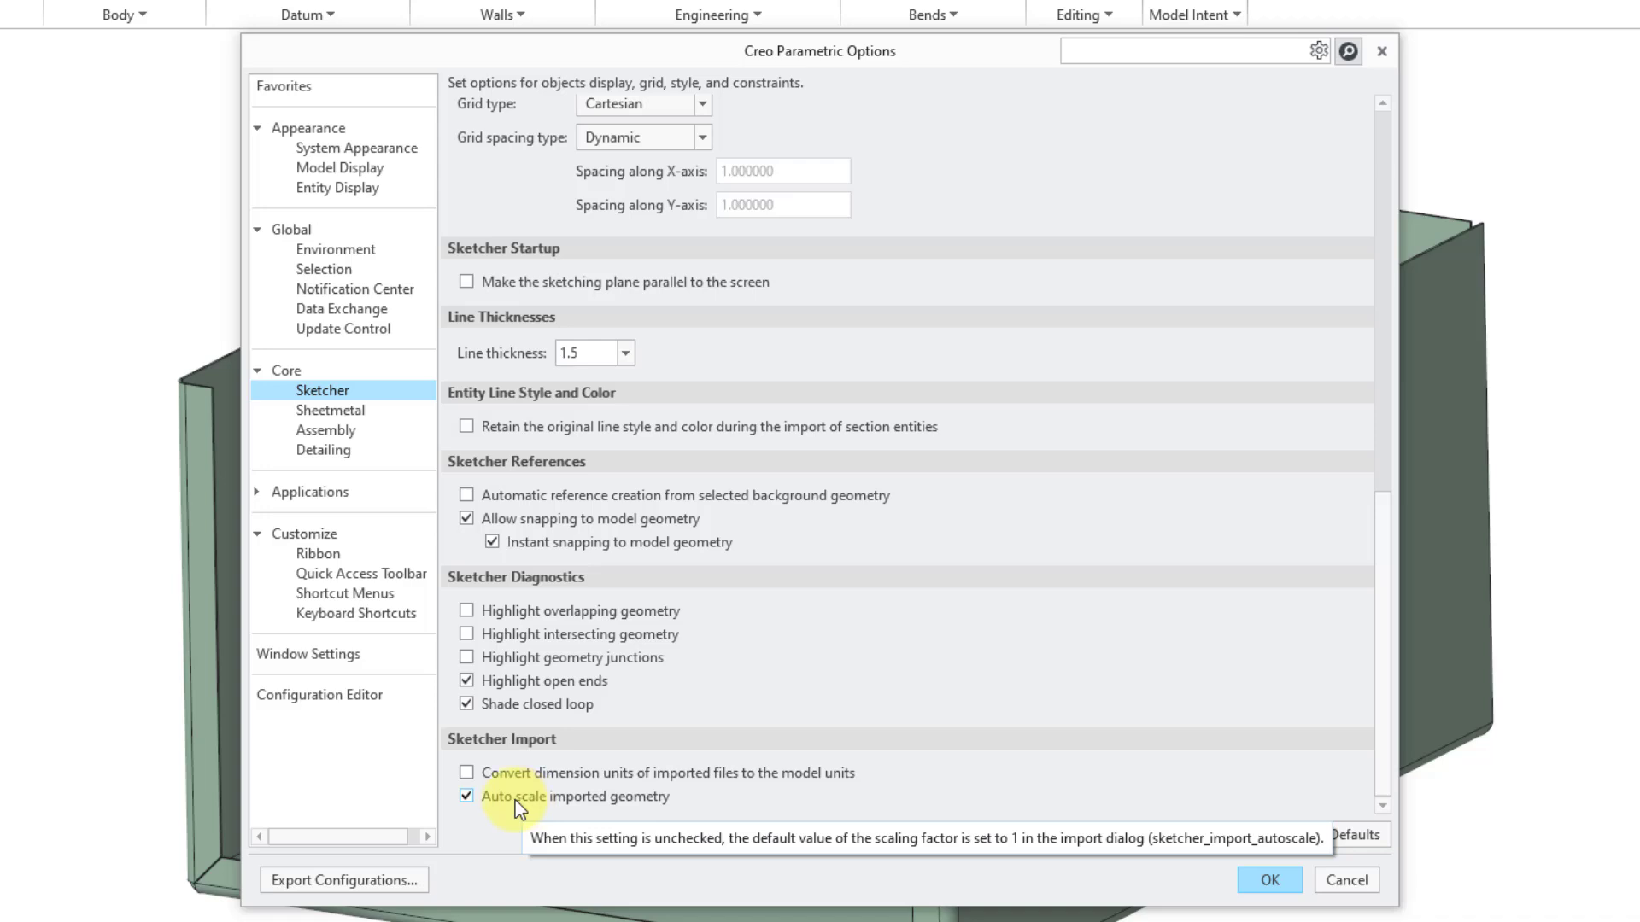
pyautogui.click(1278, 879)
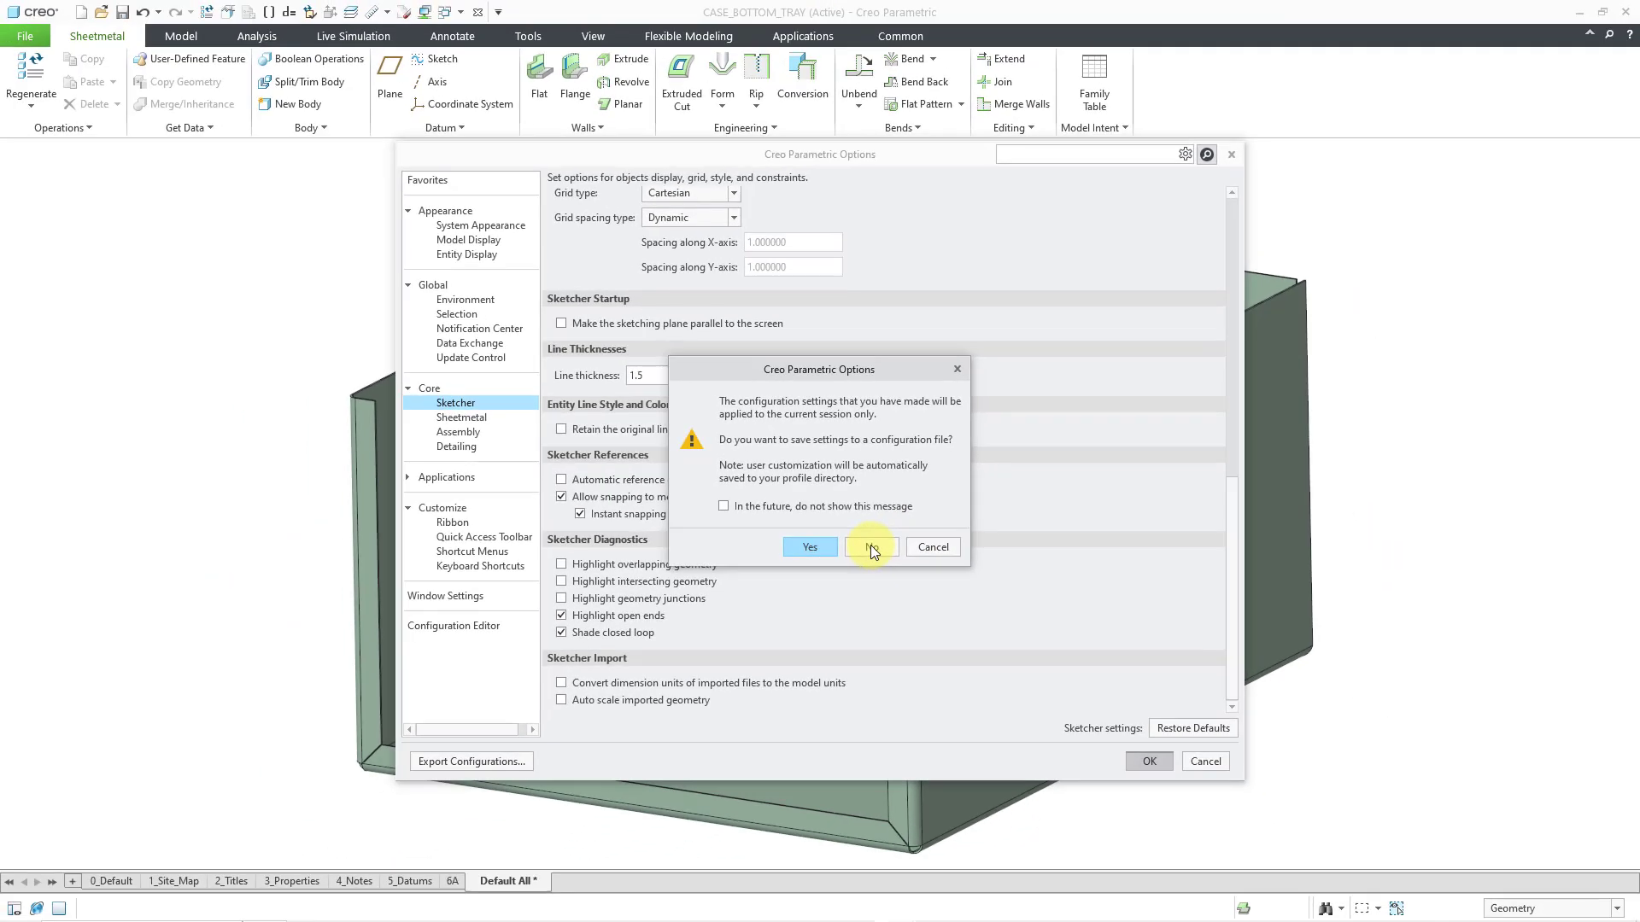
pyautogui.click(871, 547)
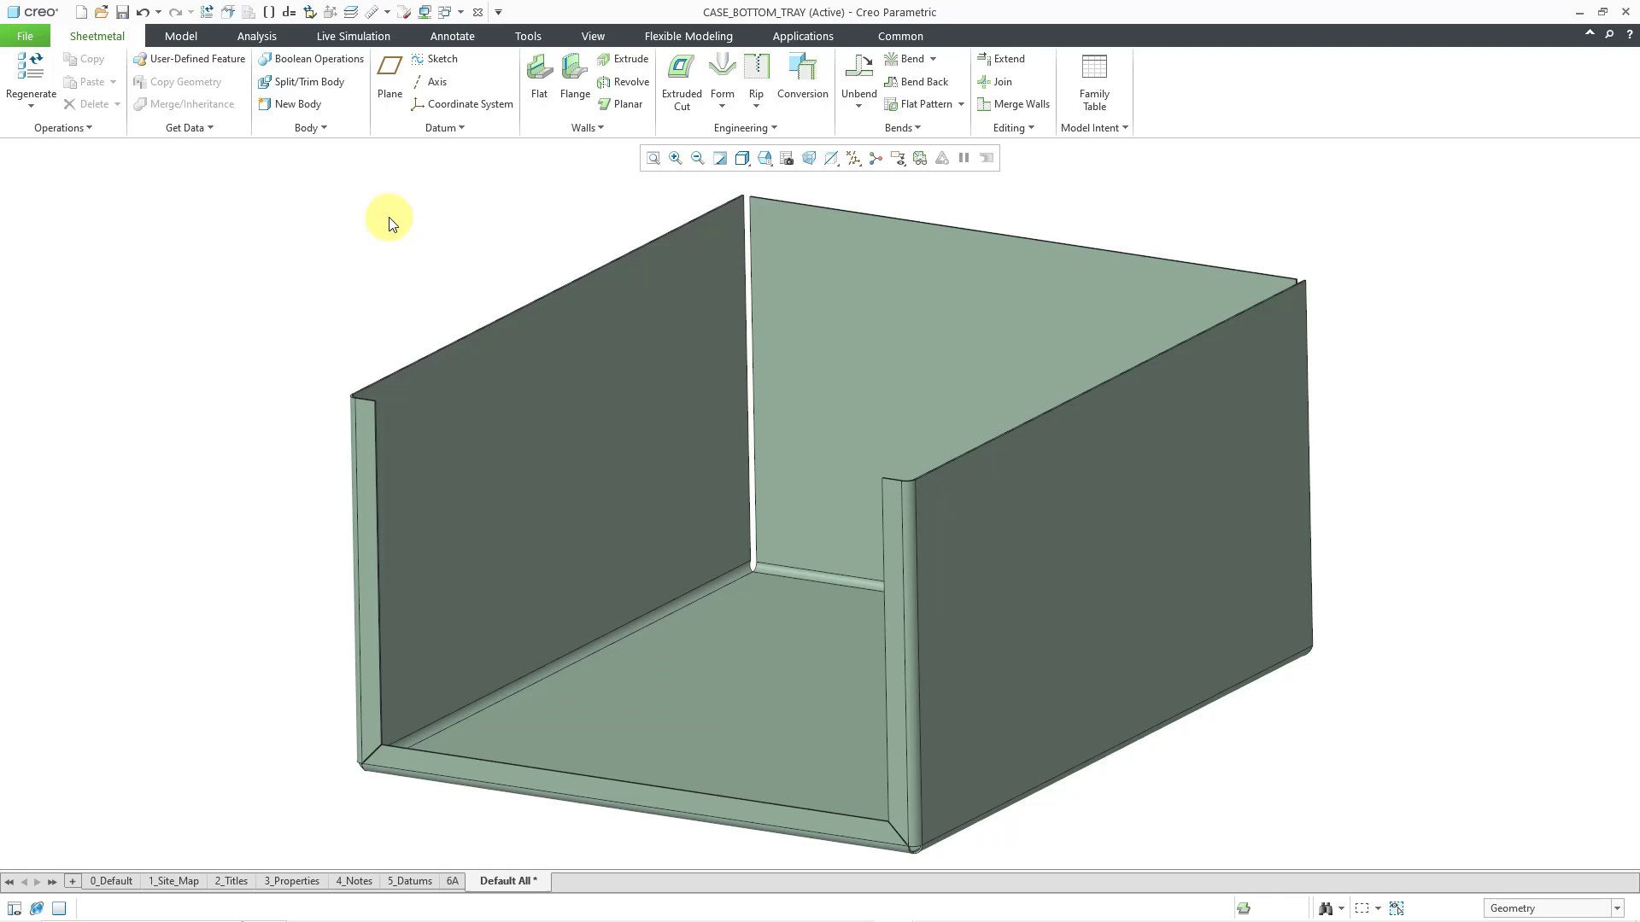
# Create a new sketch on the side wall's outer face, oriented with the front bottom flange surface facing right
pyautogui.click(437, 59)
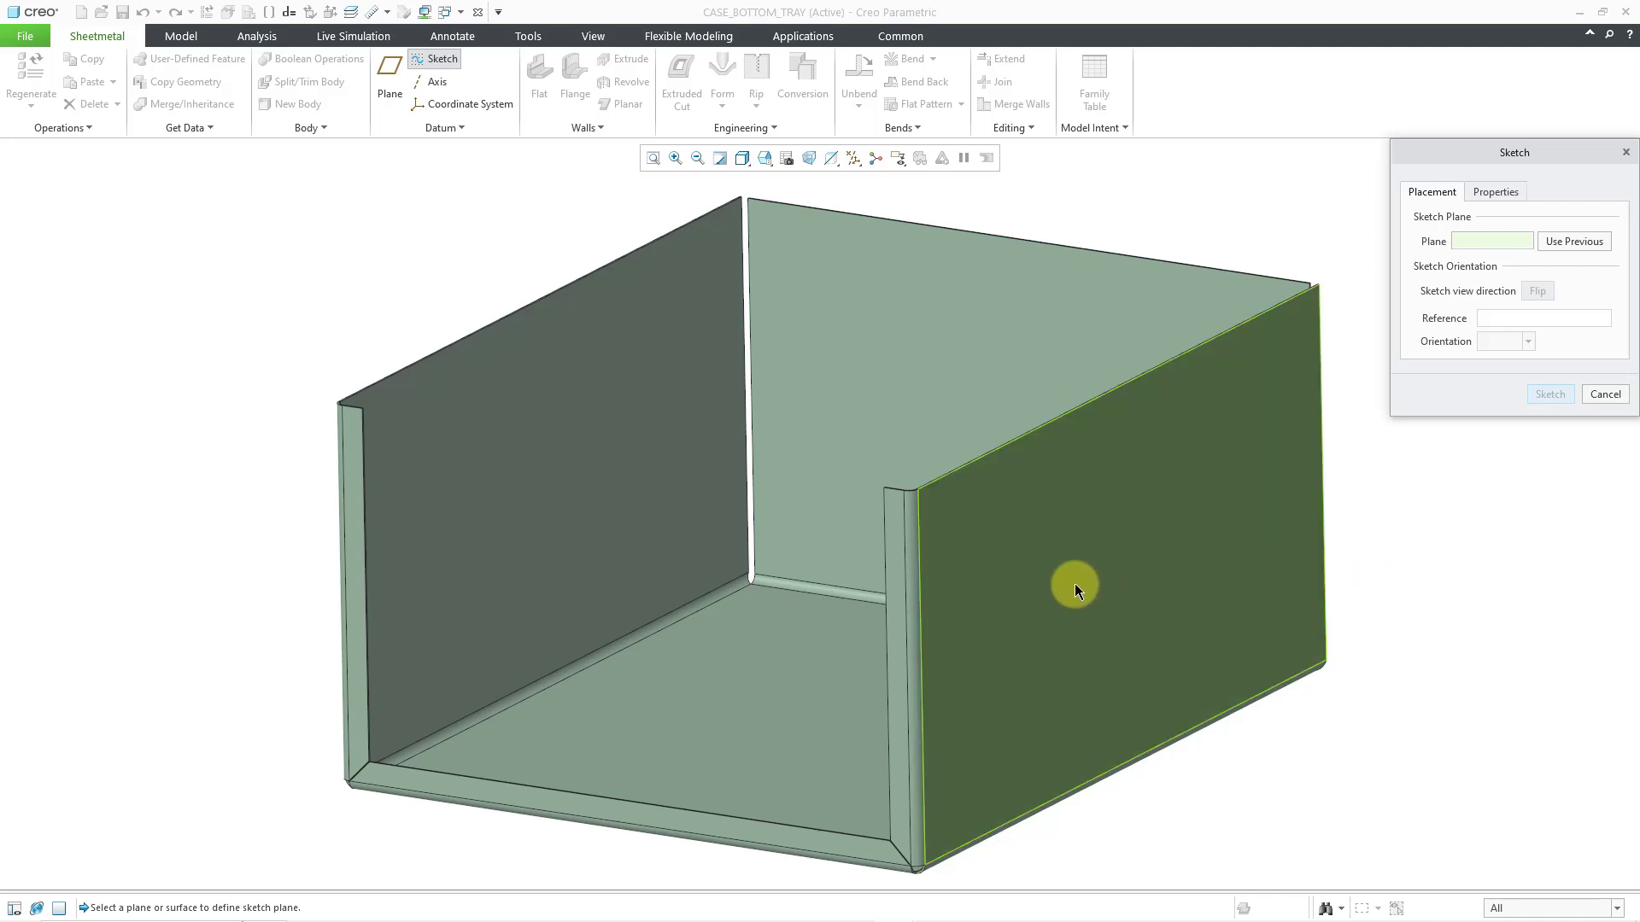
pyautogui.click(1075, 585)
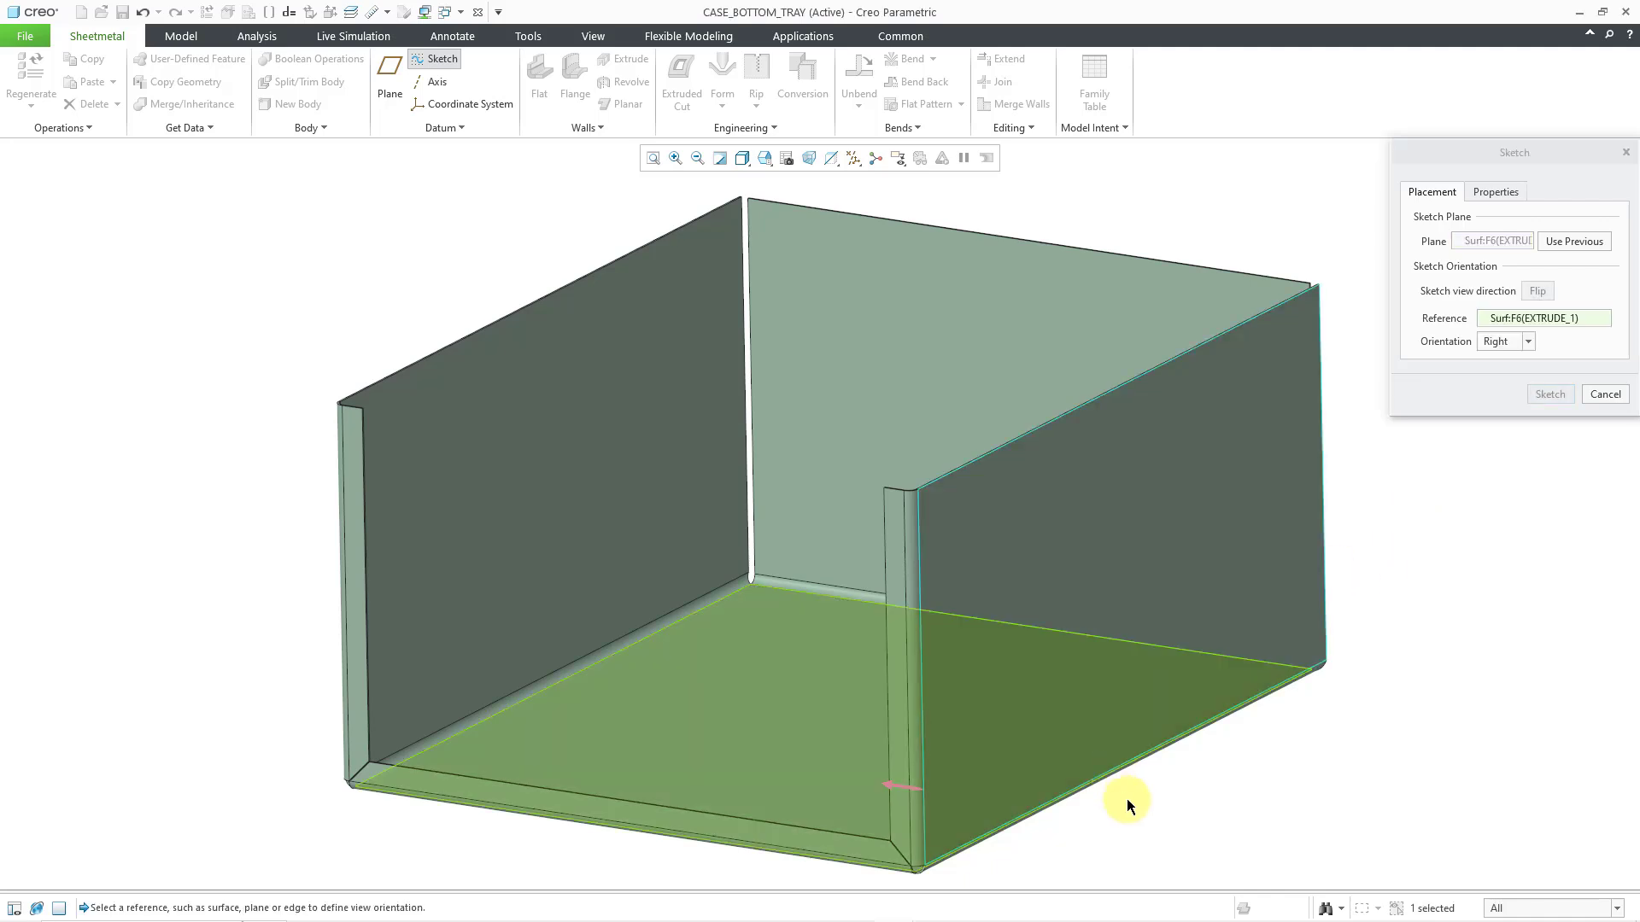
pyautogui.click(821, 845)
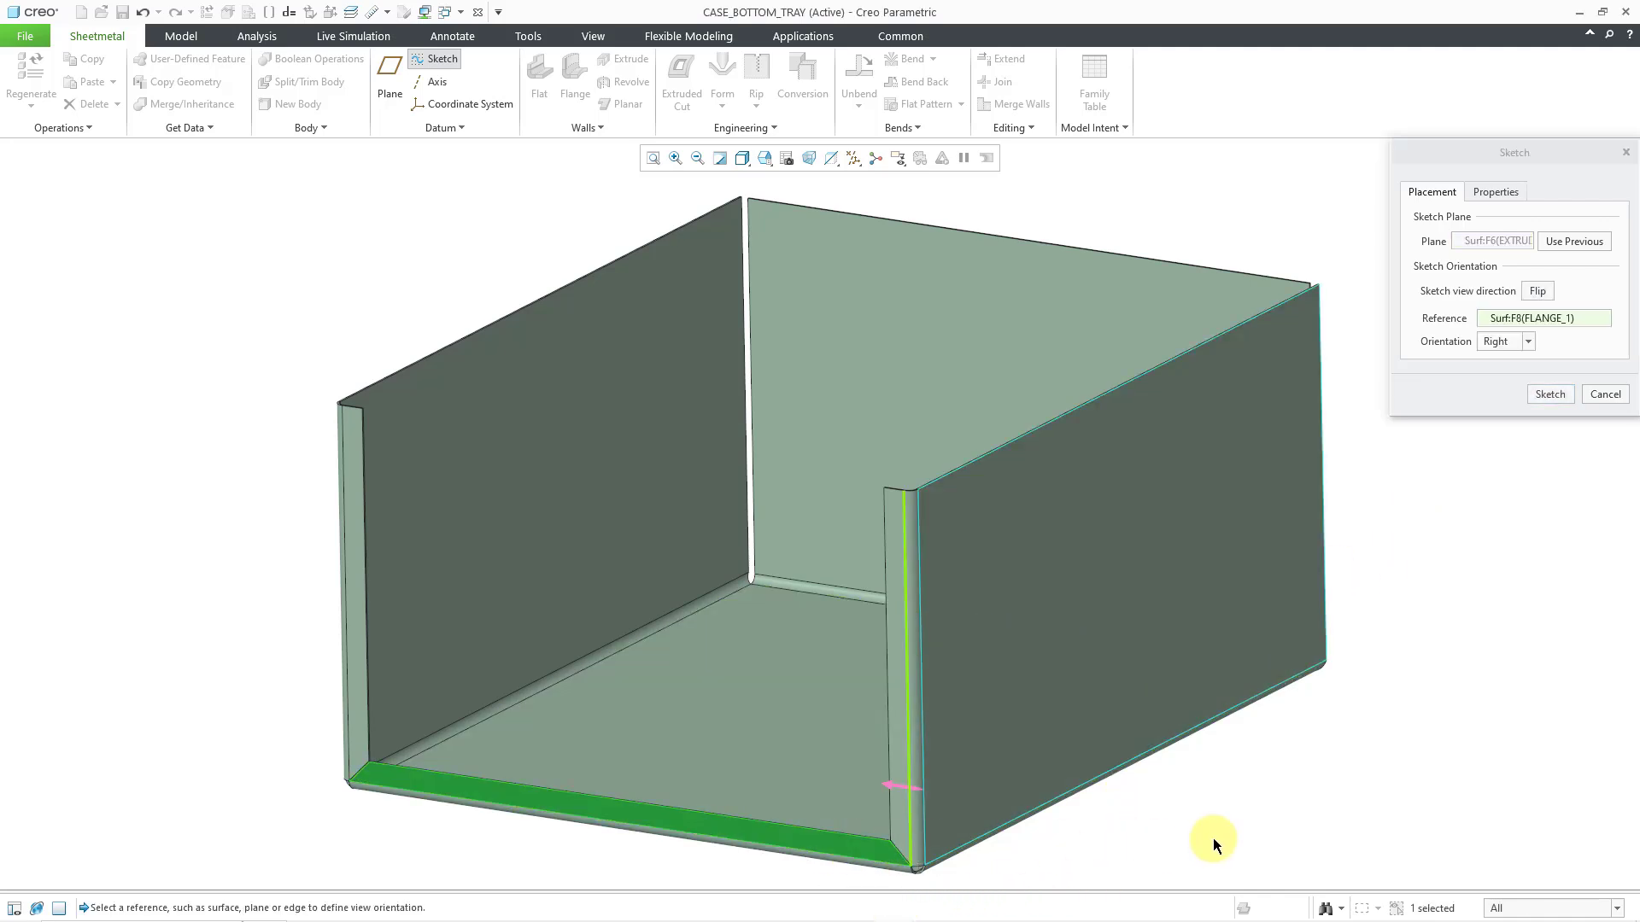
pyautogui.middleClick(1423, 573)
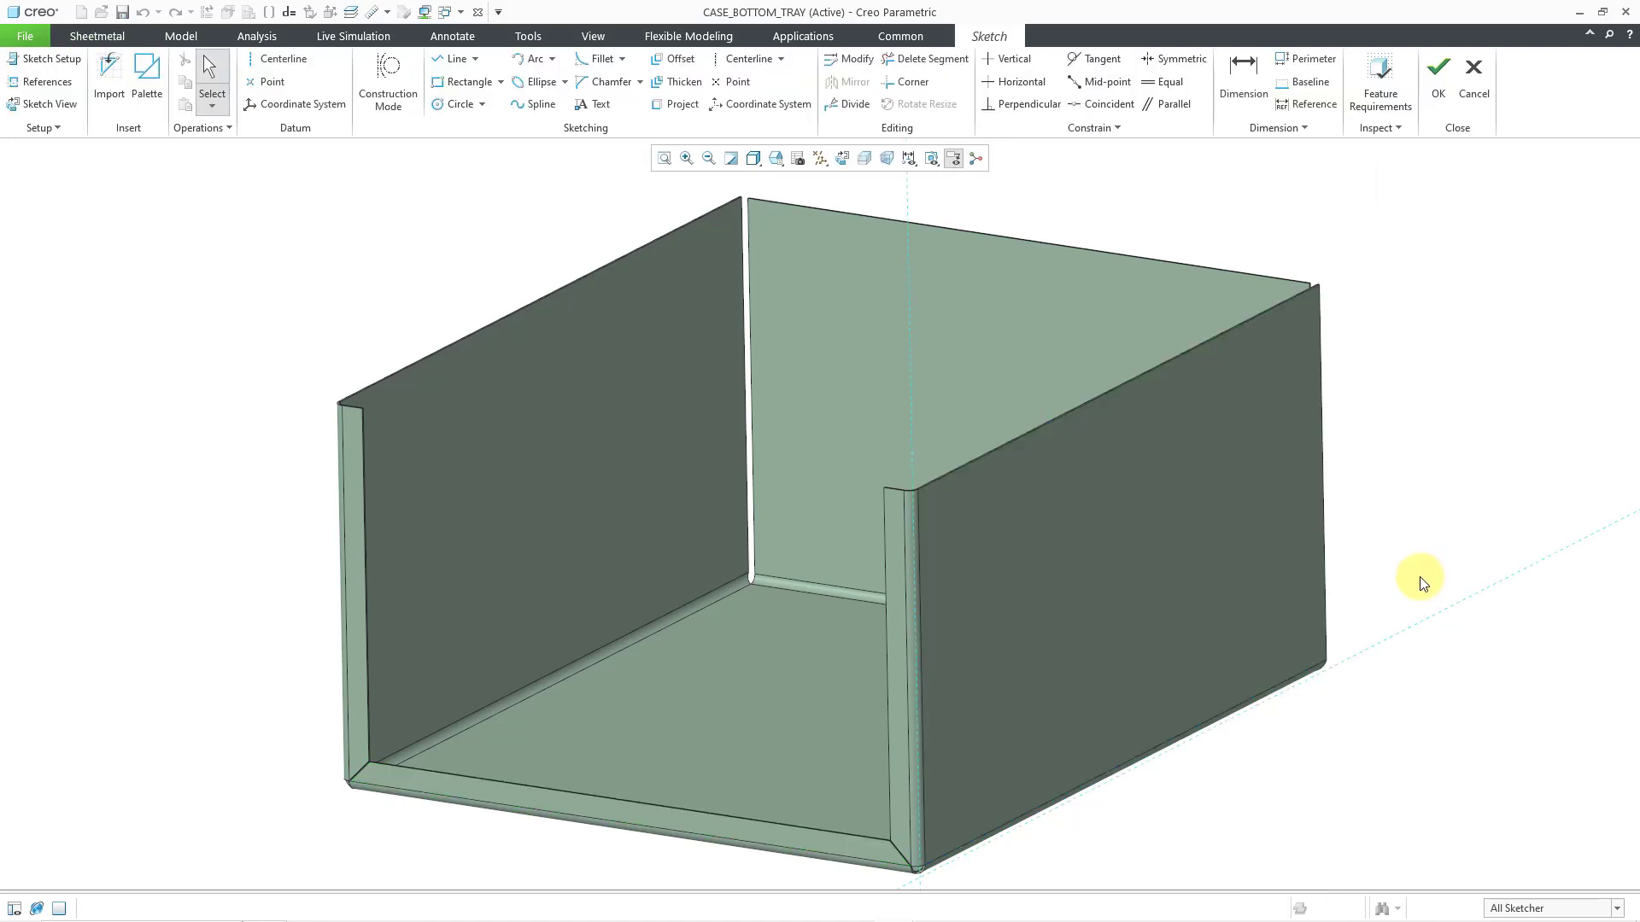
# Insert the sht_metal_fan_vent section from the Sketcher Palette onto the middle of the side wall at scaling factor 1
pyautogui.click(155, 76)
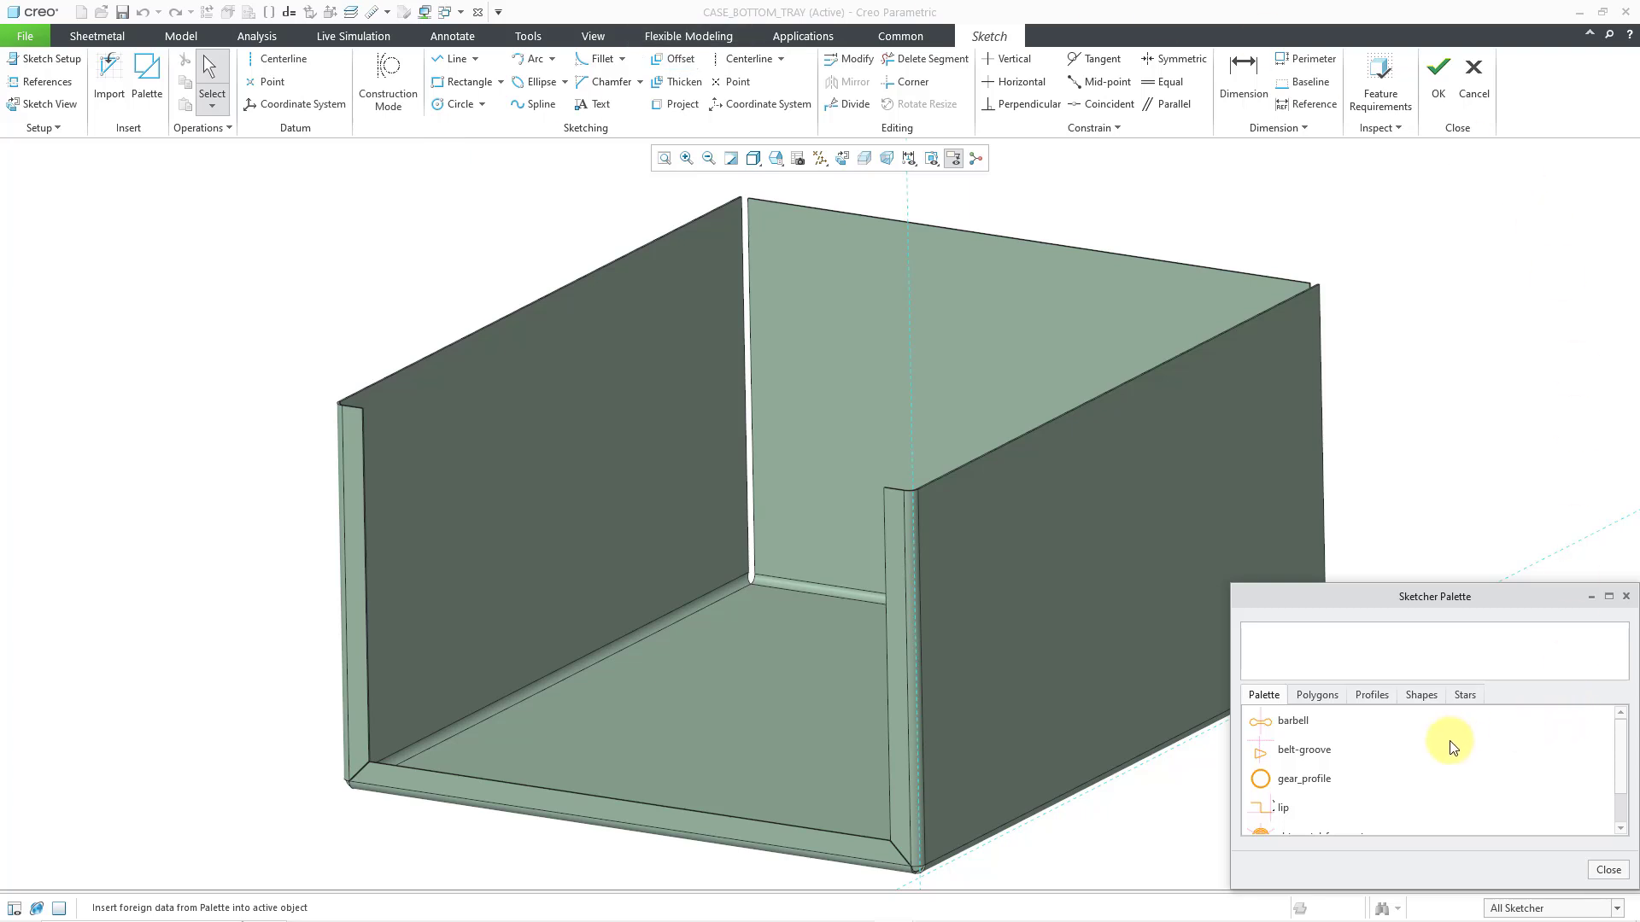
pyautogui.scroll(-2, 1449, 748)
pyautogui.doubleClick(1299, 788)
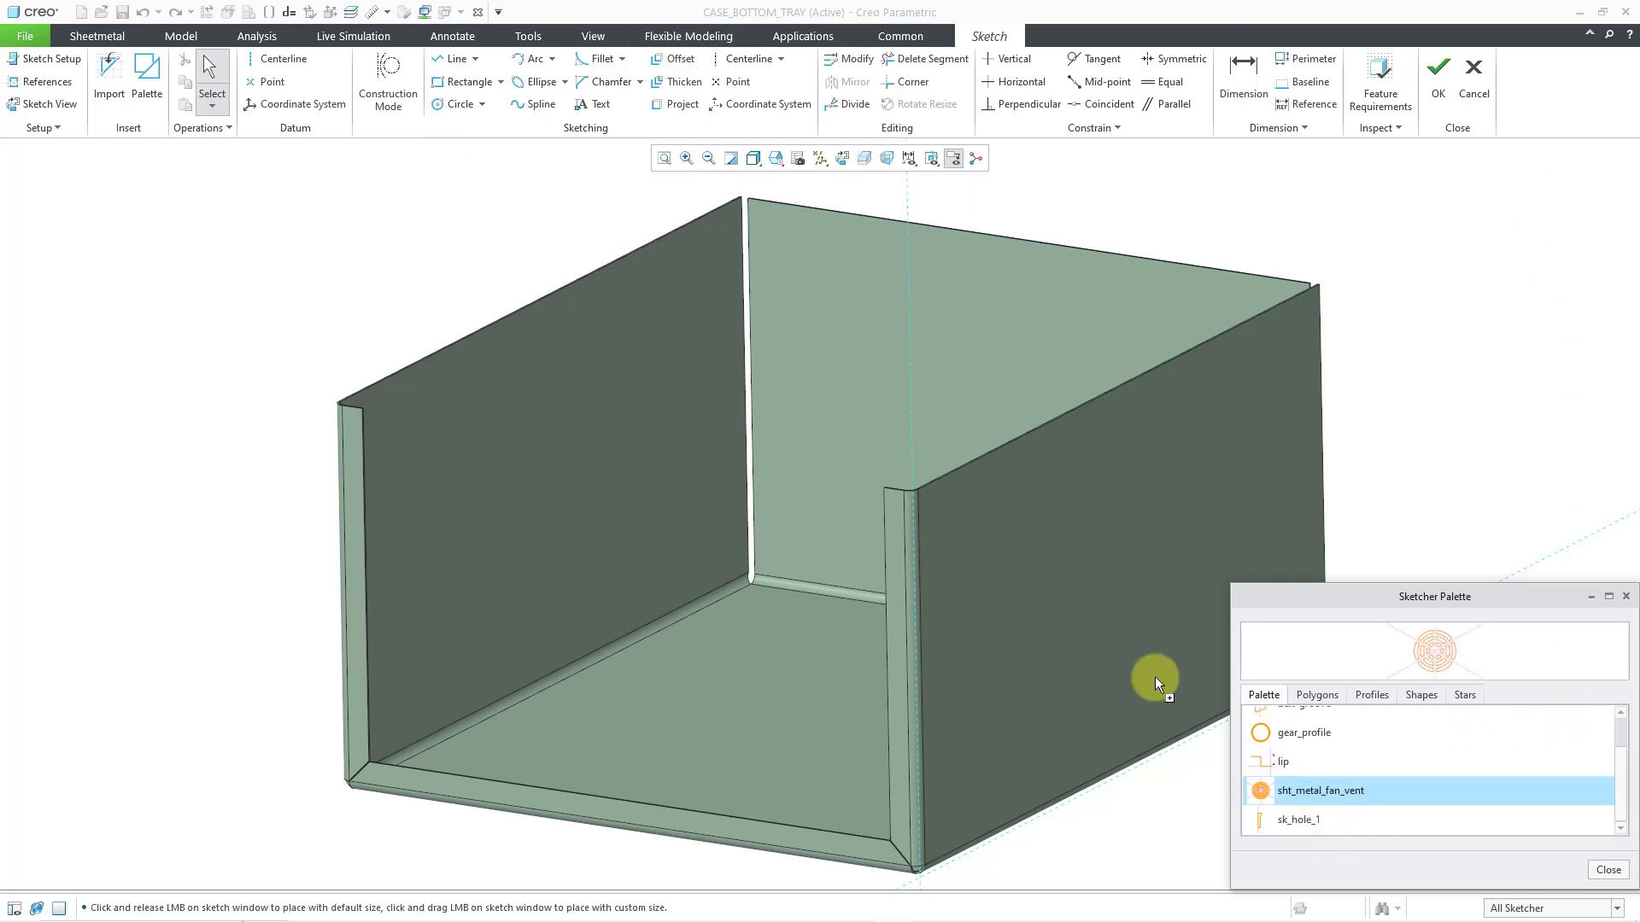
pyautogui.click(1129, 578)
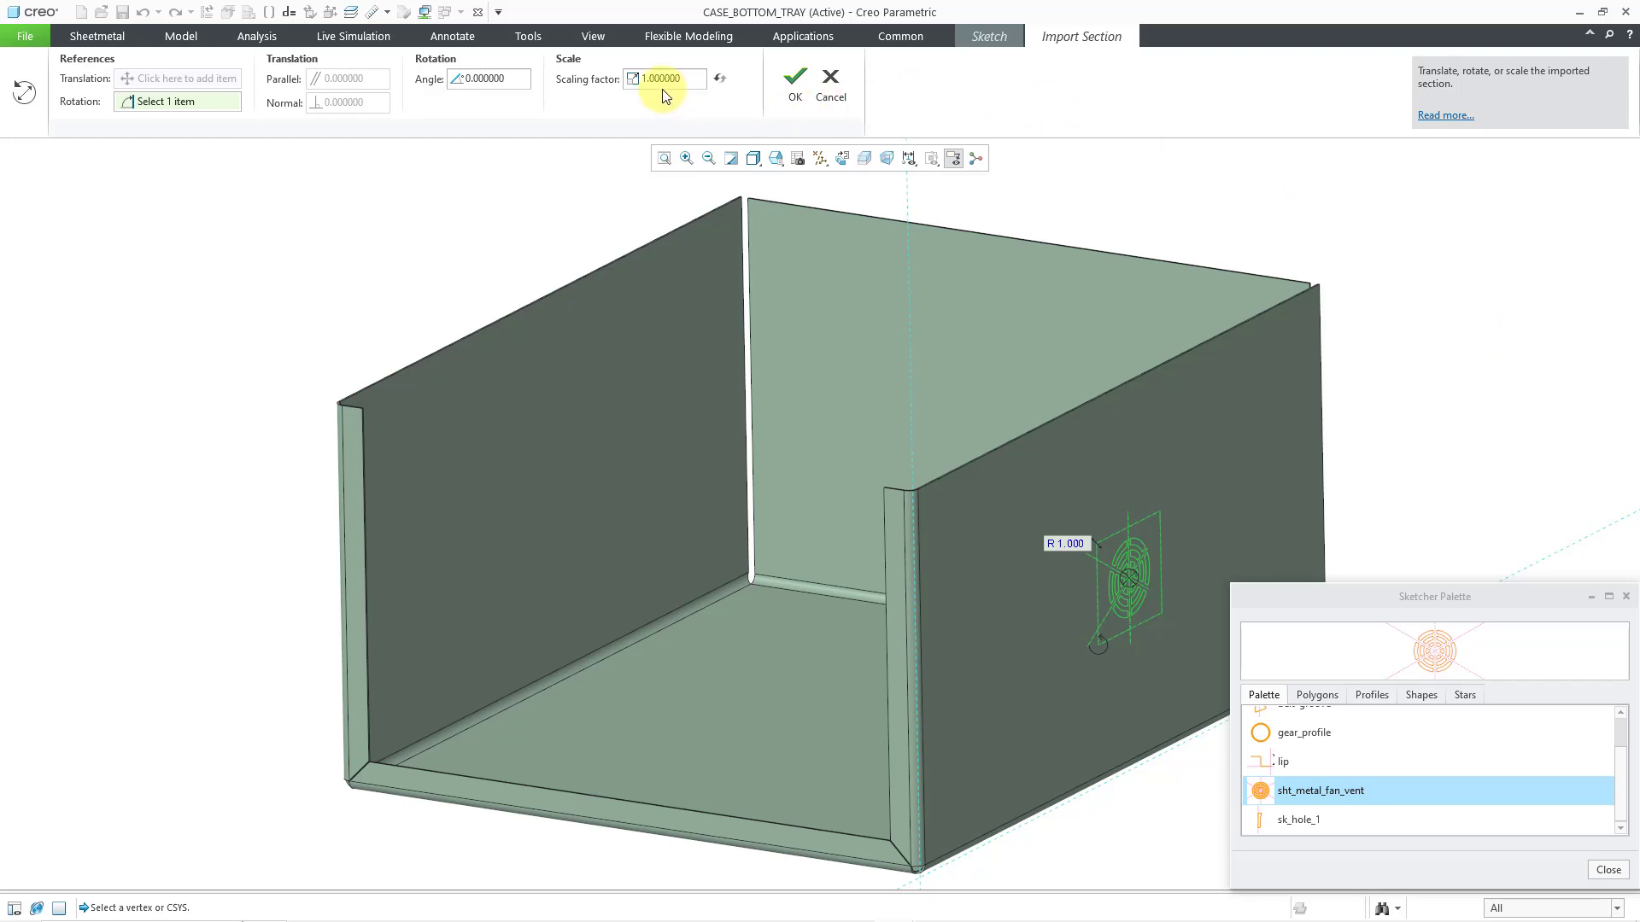
pyautogui.click(795, 89)
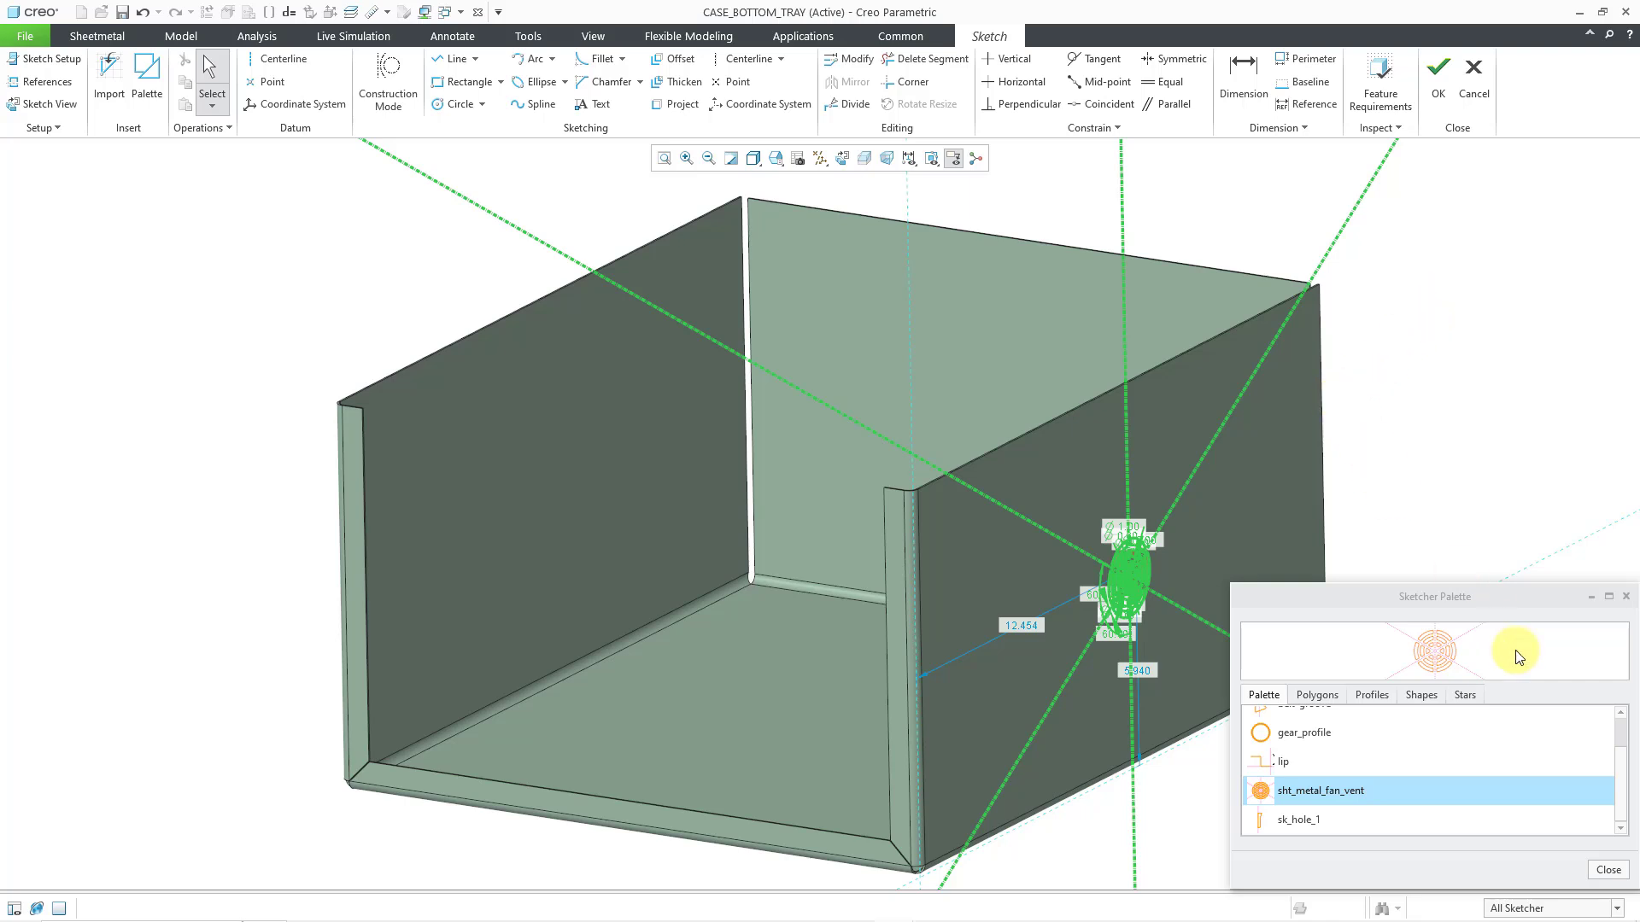
pyautogui.click(1605, 871)
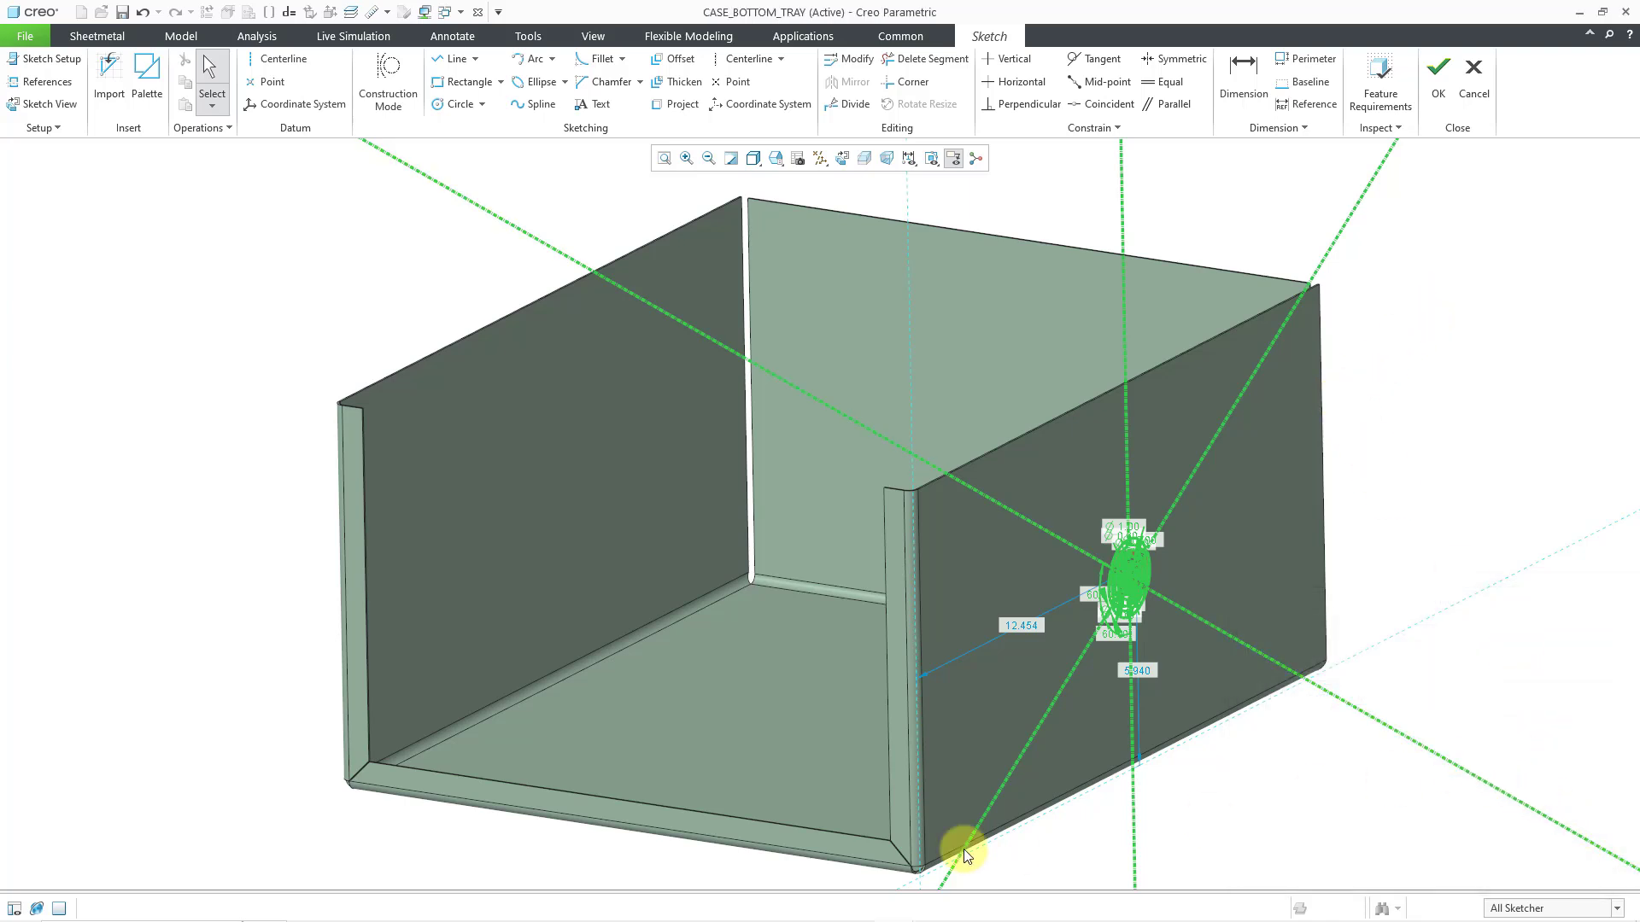
# Position the fan vent 8 above the lower horizontal reference and 6 from the front vertical reference, and finish the sketch
pyautogui.scroll(2, 1182, 795)
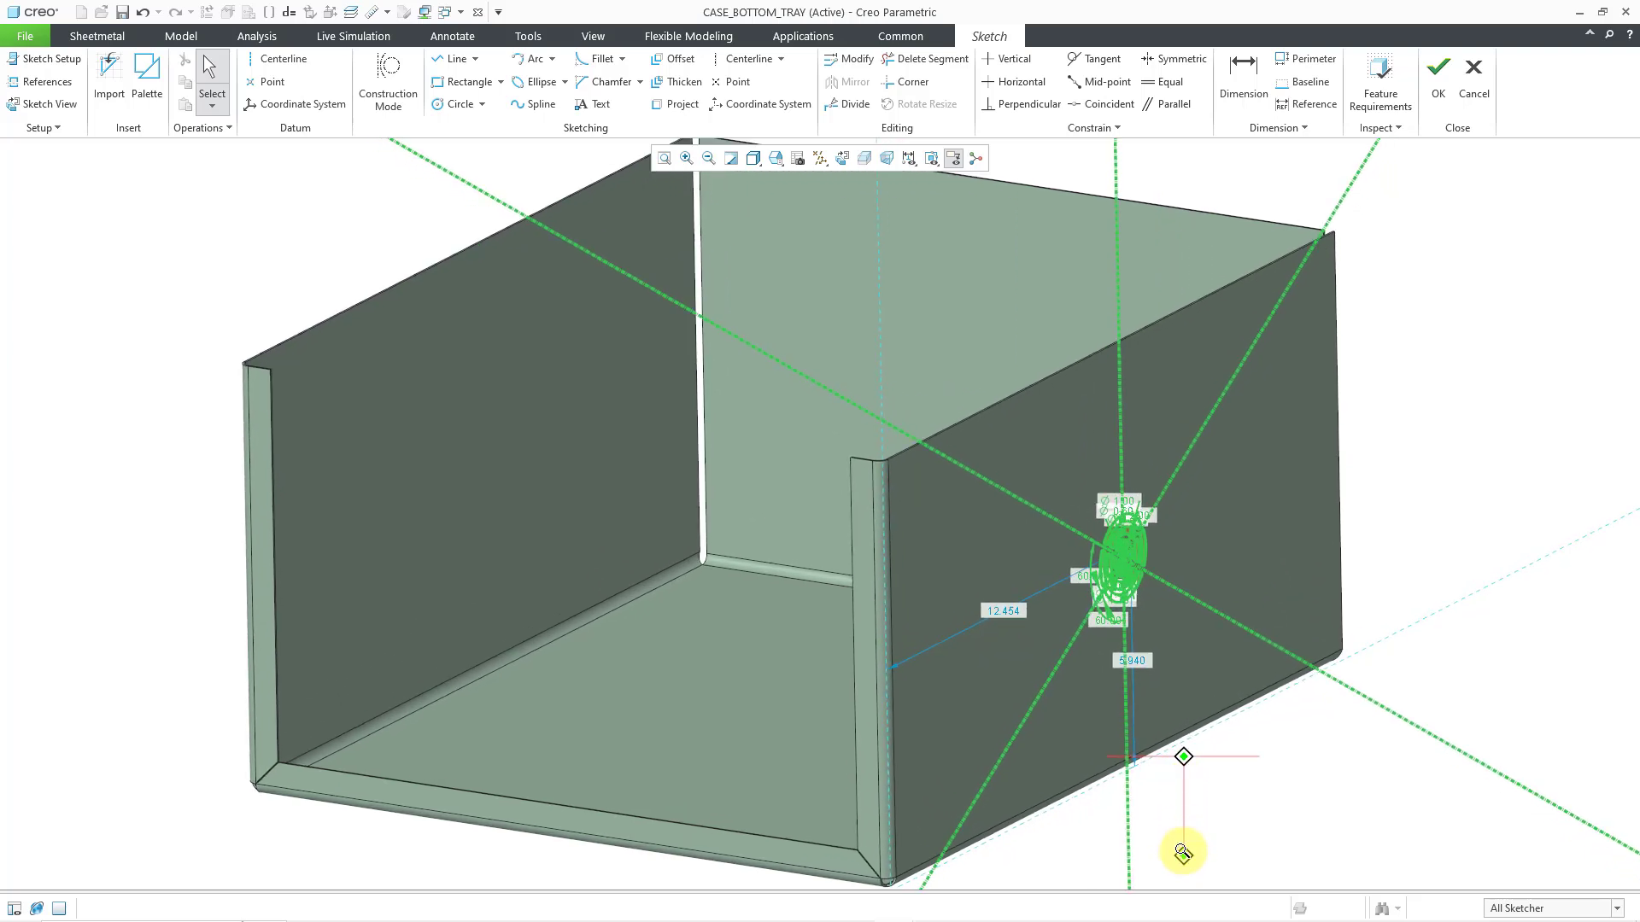
pyautogui.doubleClick(1139, 661)
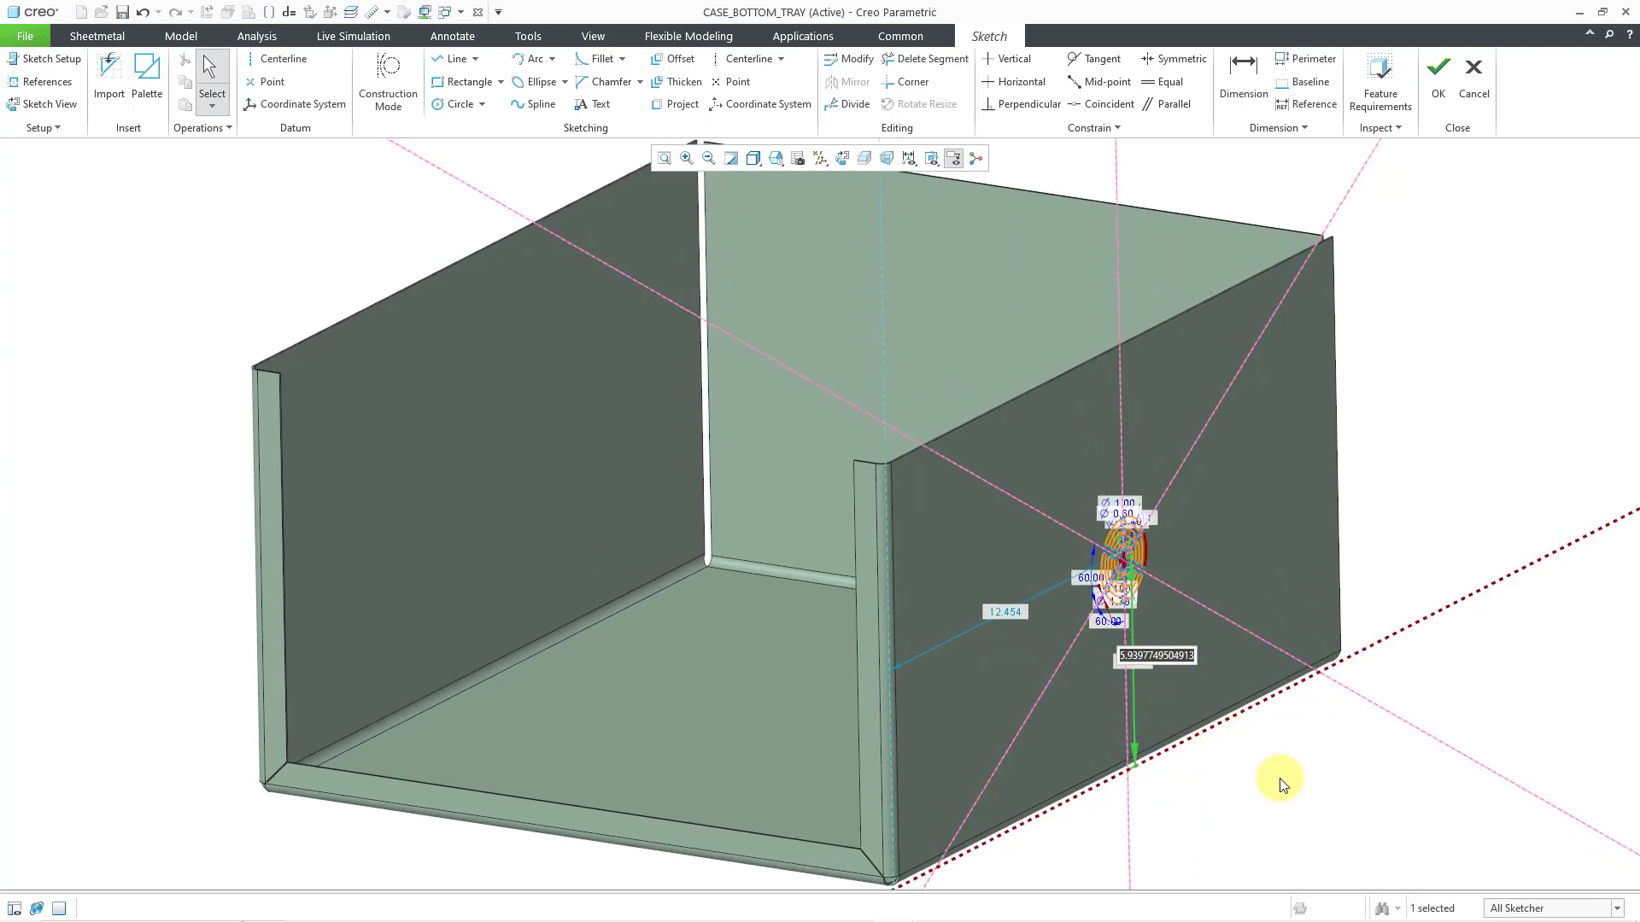
pyautogui.write('8')
pyautogui.press('Return')
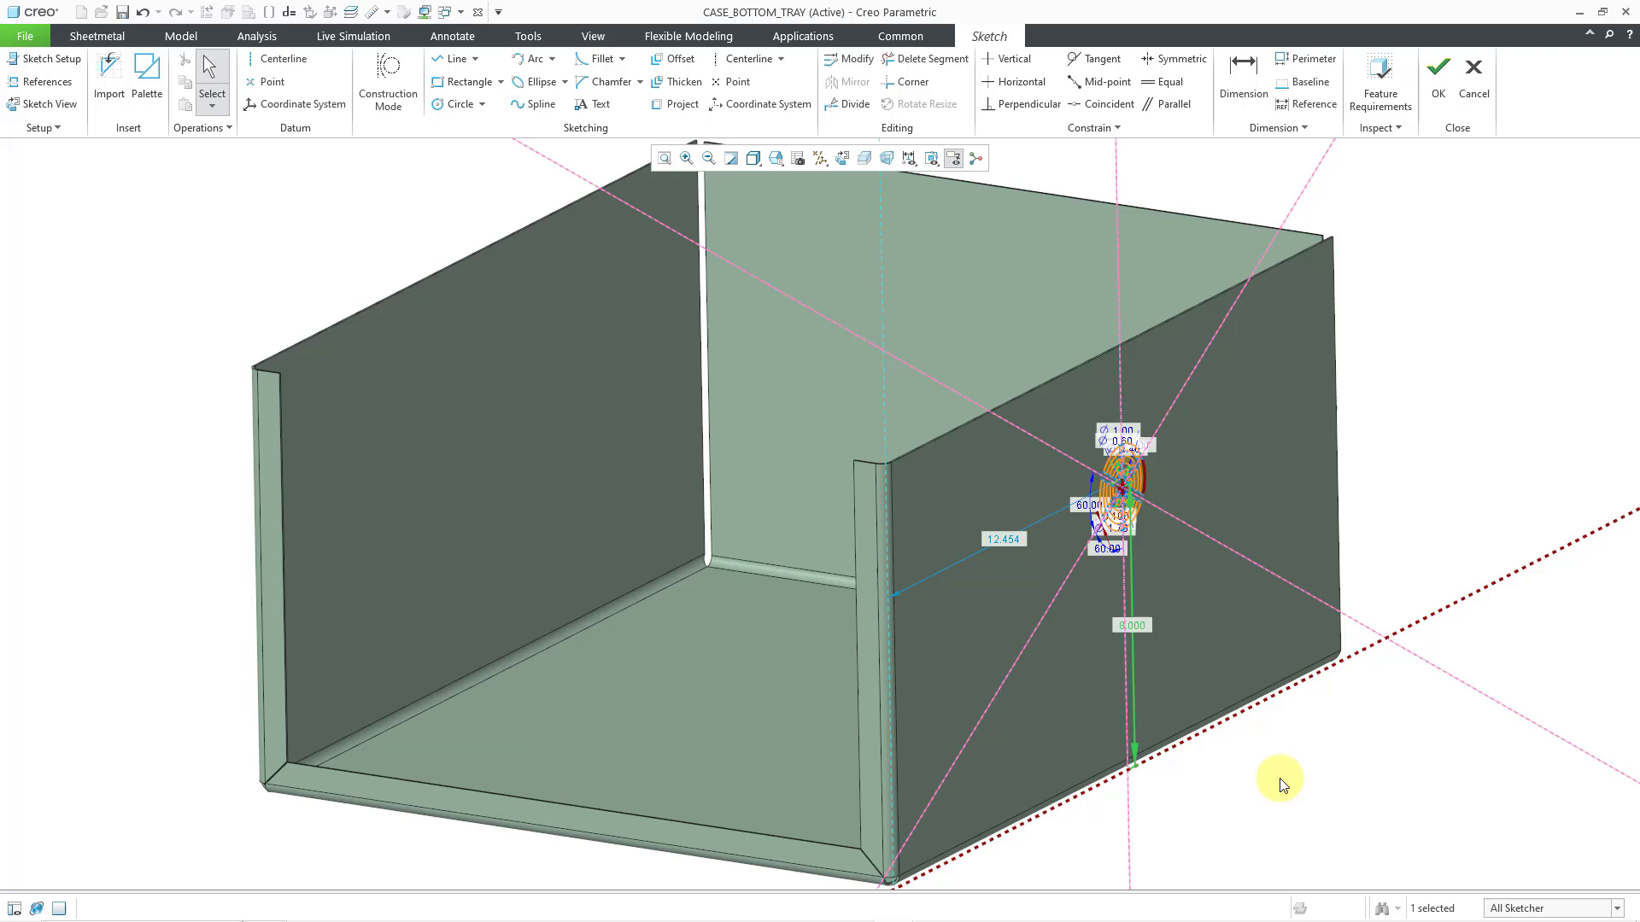
pyautogui.doubleClick(1004, 539)
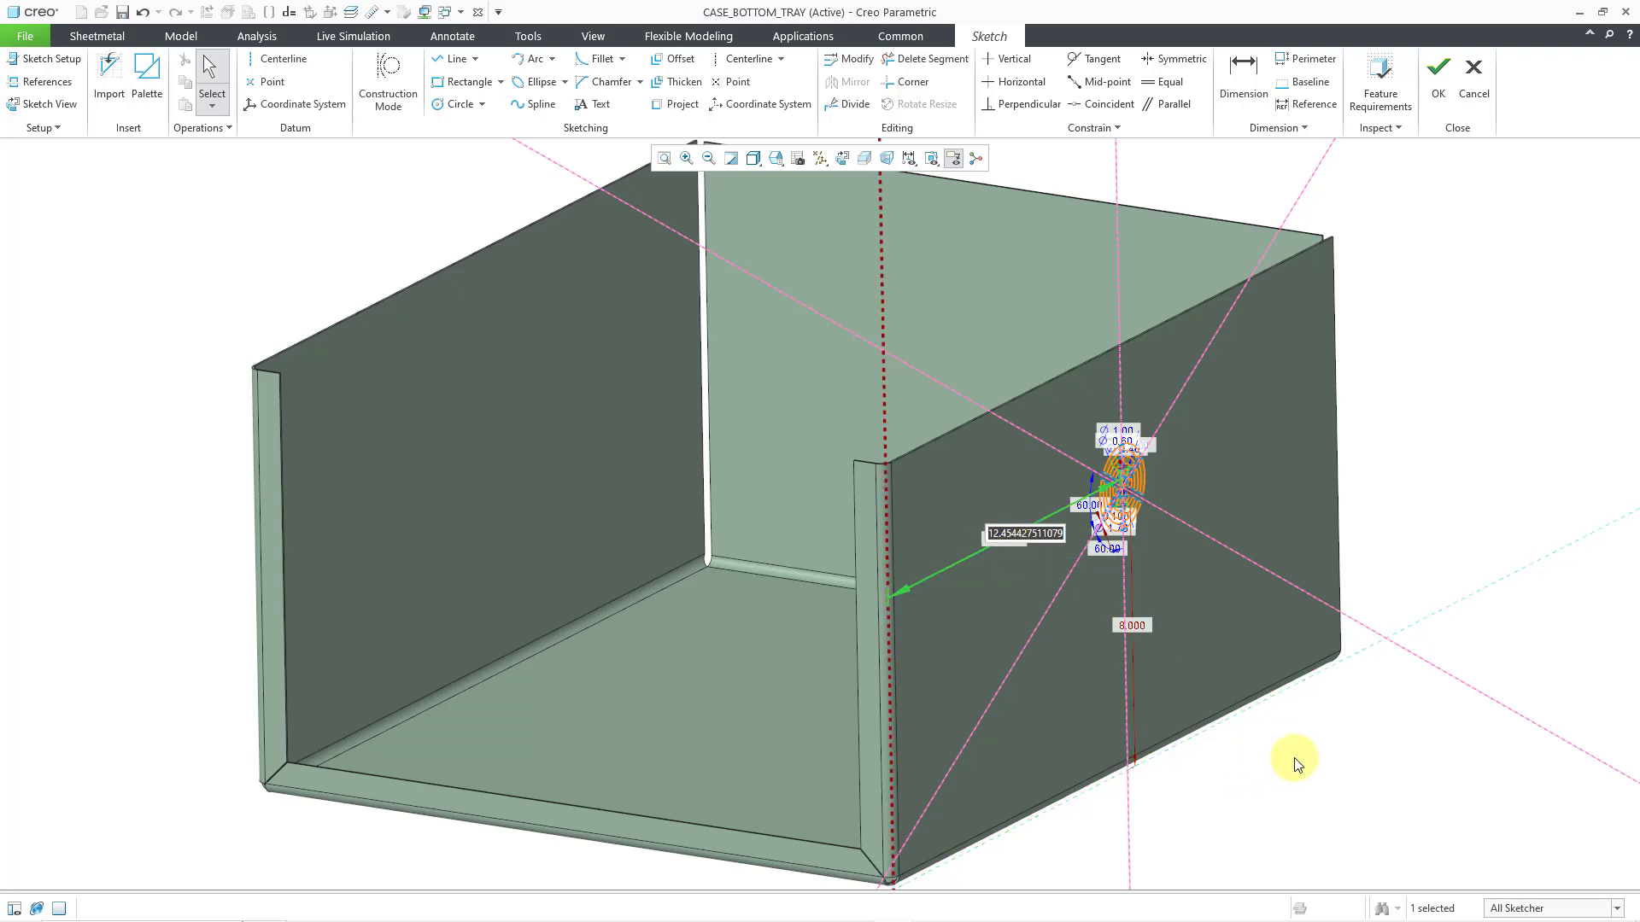
pyautogui.write('6')
pyautogui.press('Return')
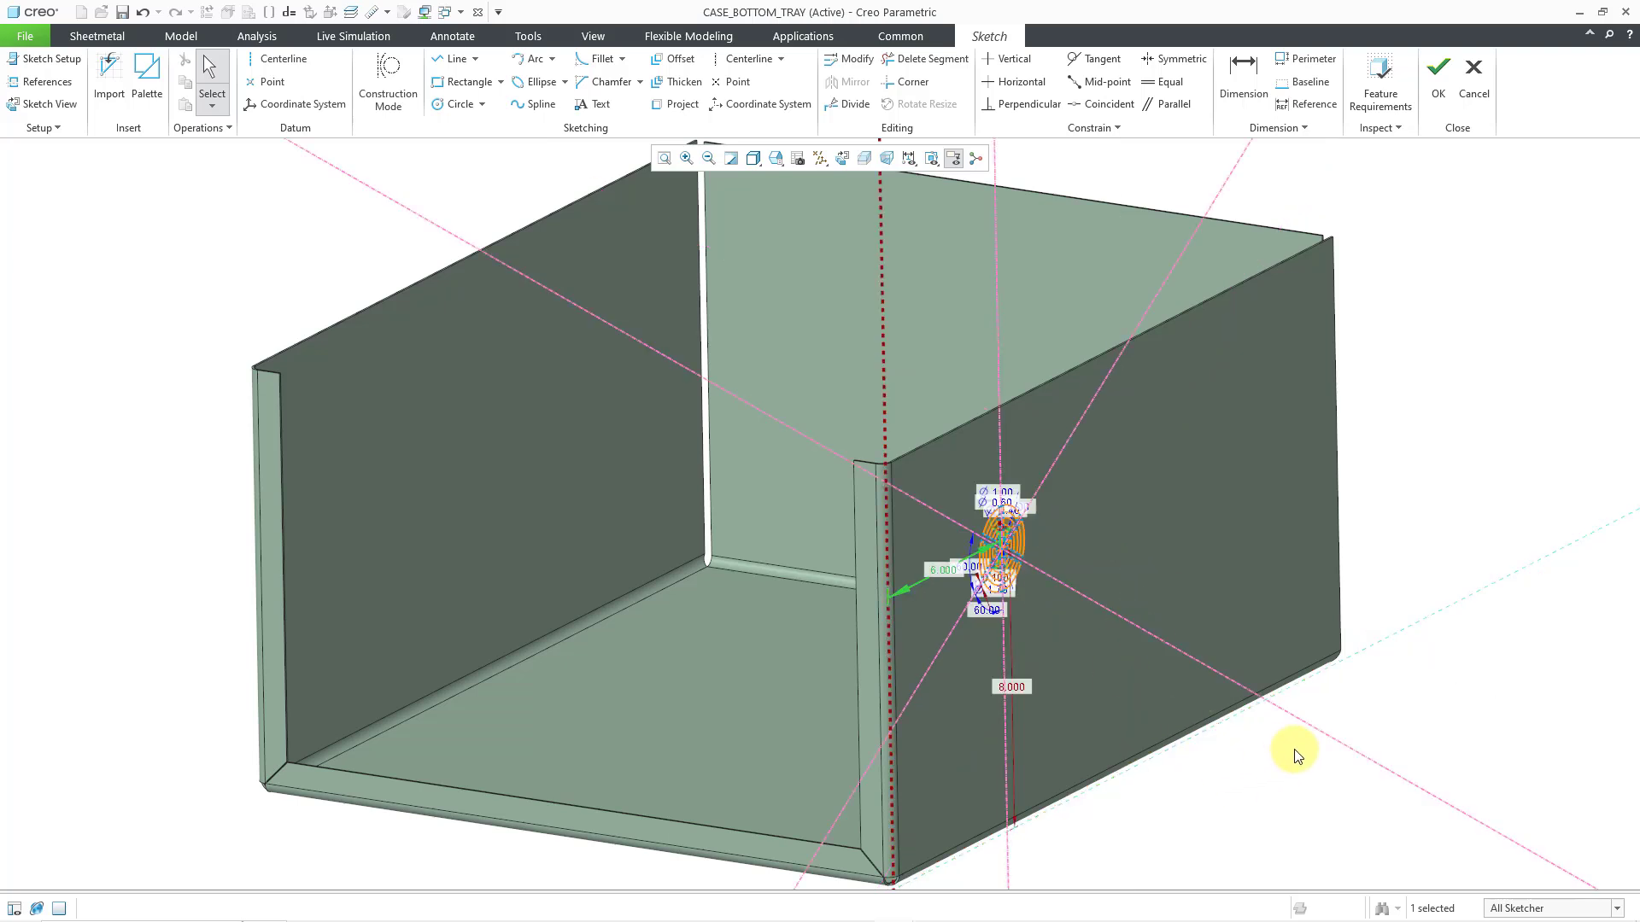
pyautogui.rightClick(1422, 381)
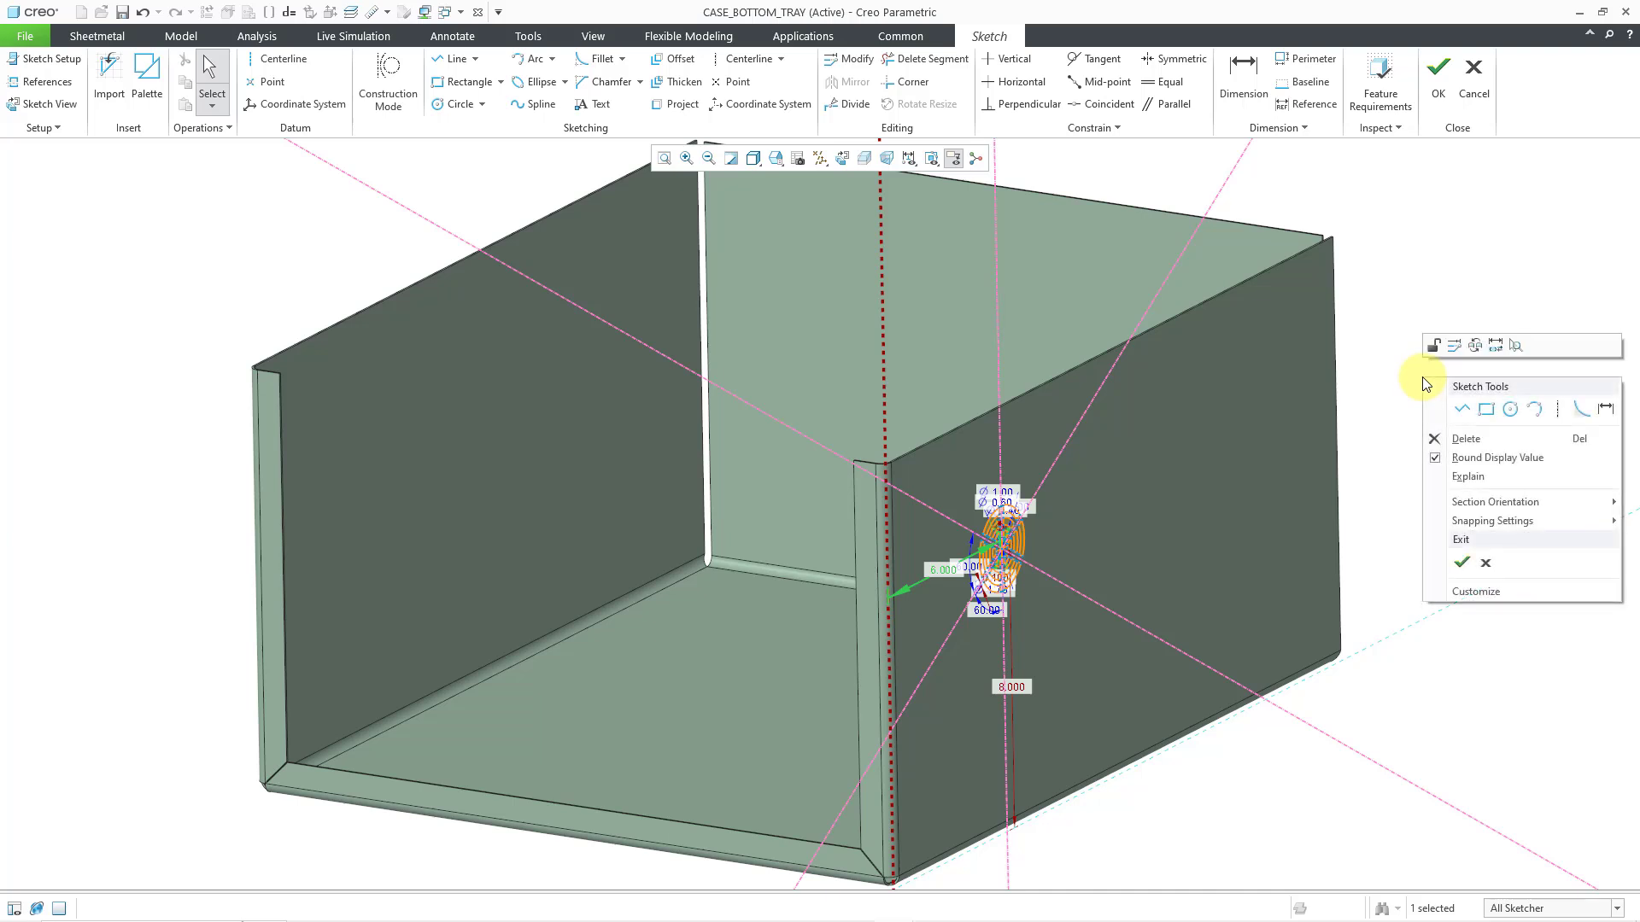
pyautogui.click(1464, 562)
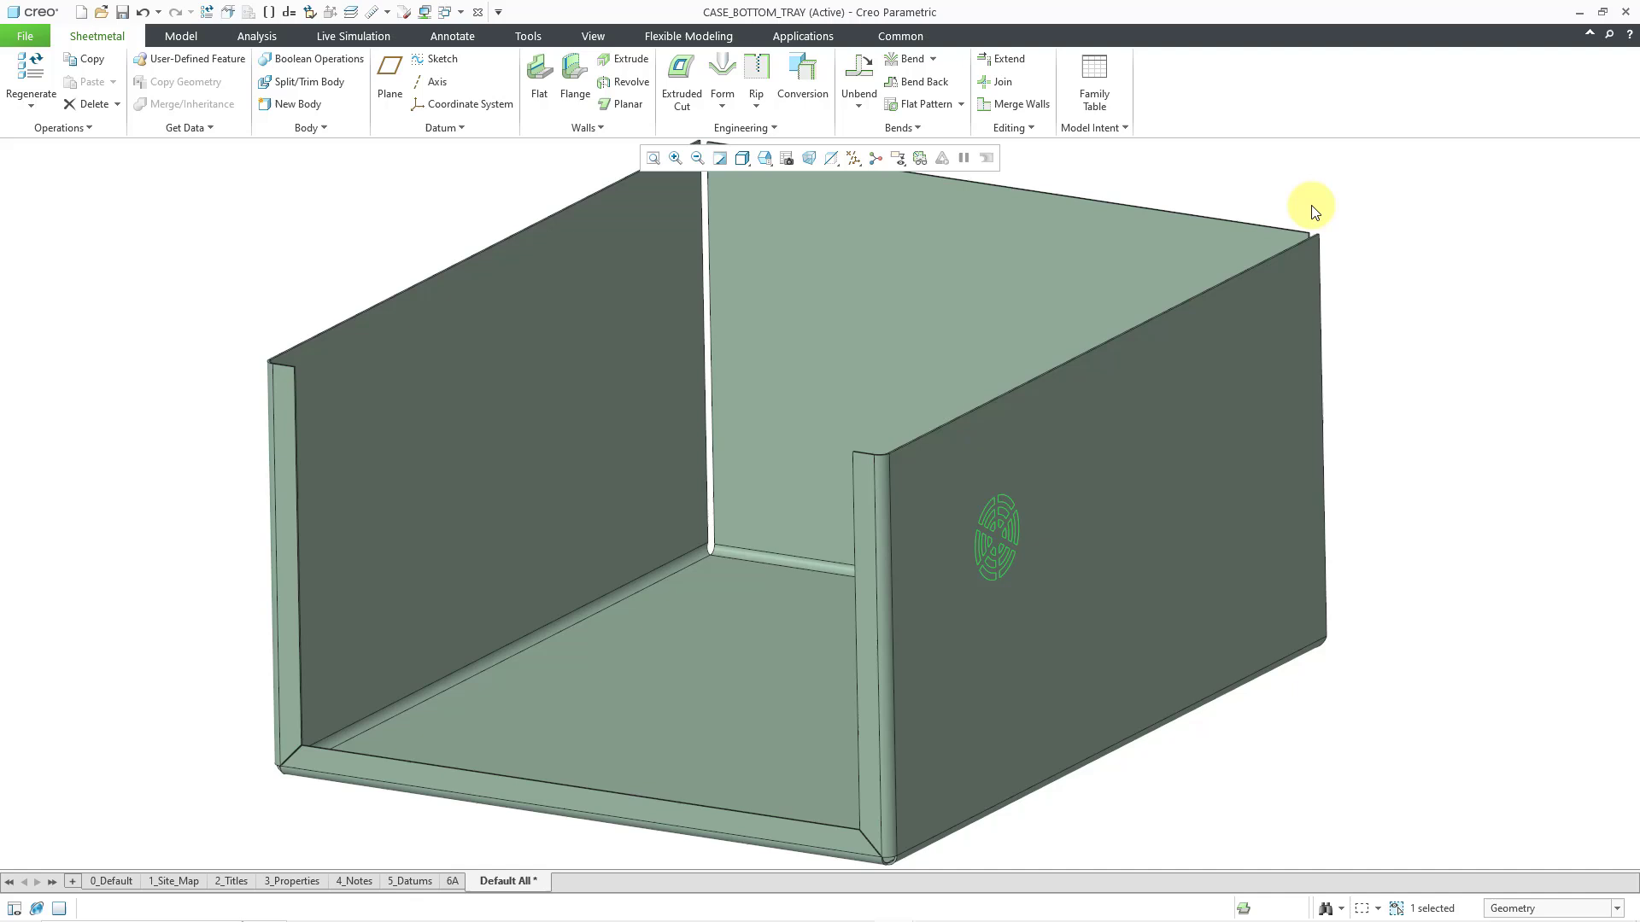
# Create an extruded cut from the fan vent sketch with Side 1 depth Through All, cutting through both side walls of the tray
pyautogui.click(683, 101)
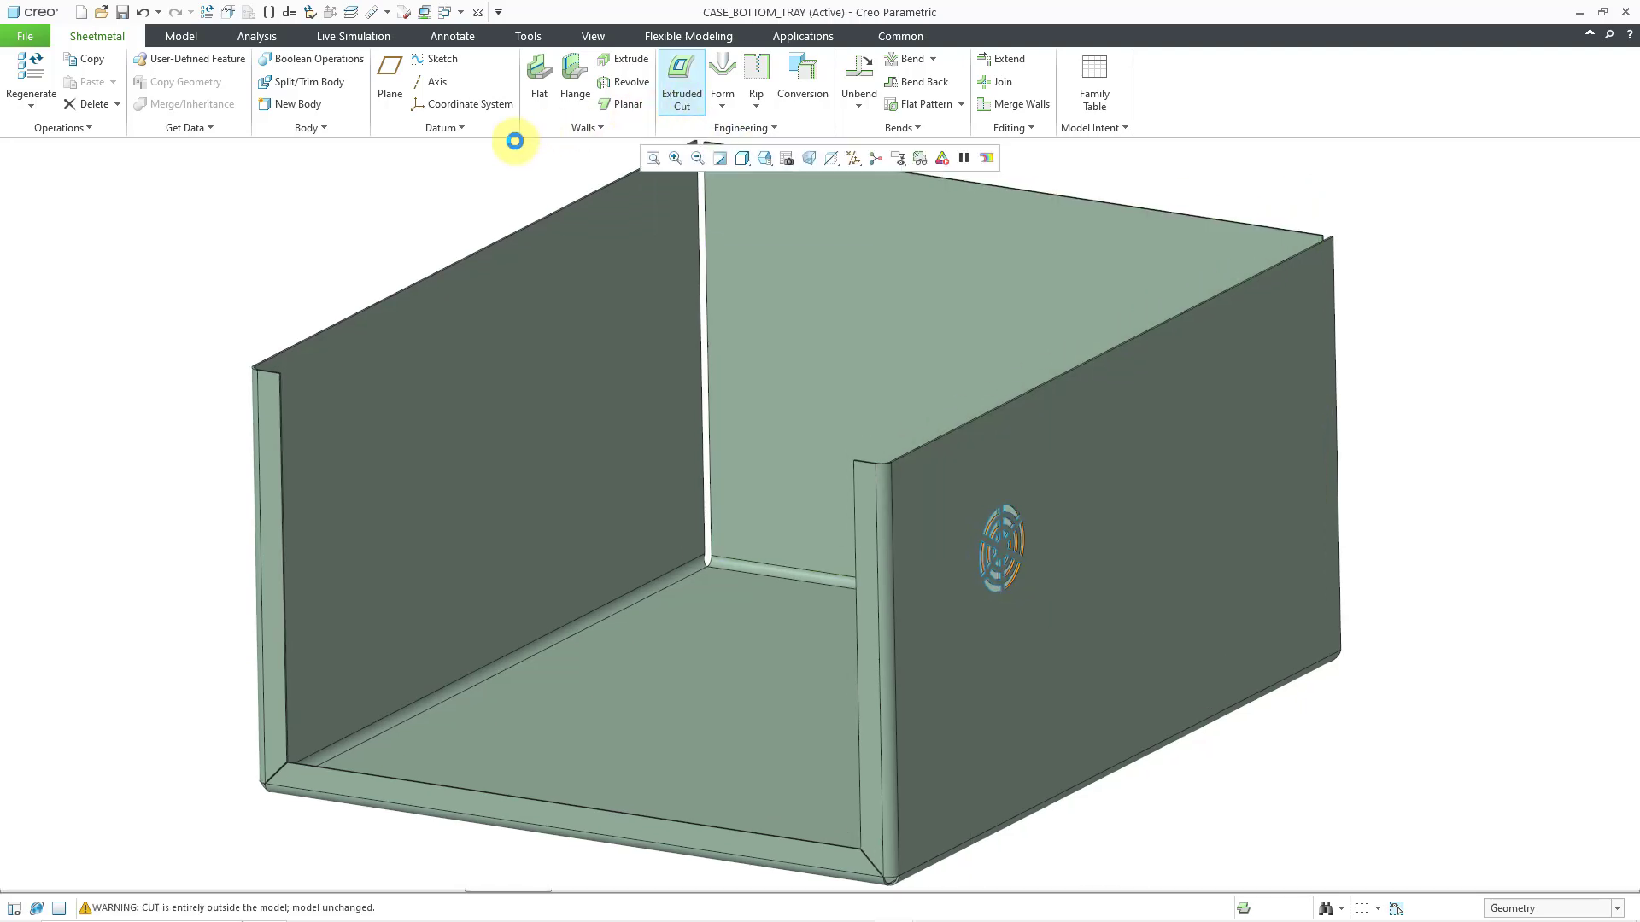
pyautogui.rightClick(371, 192)
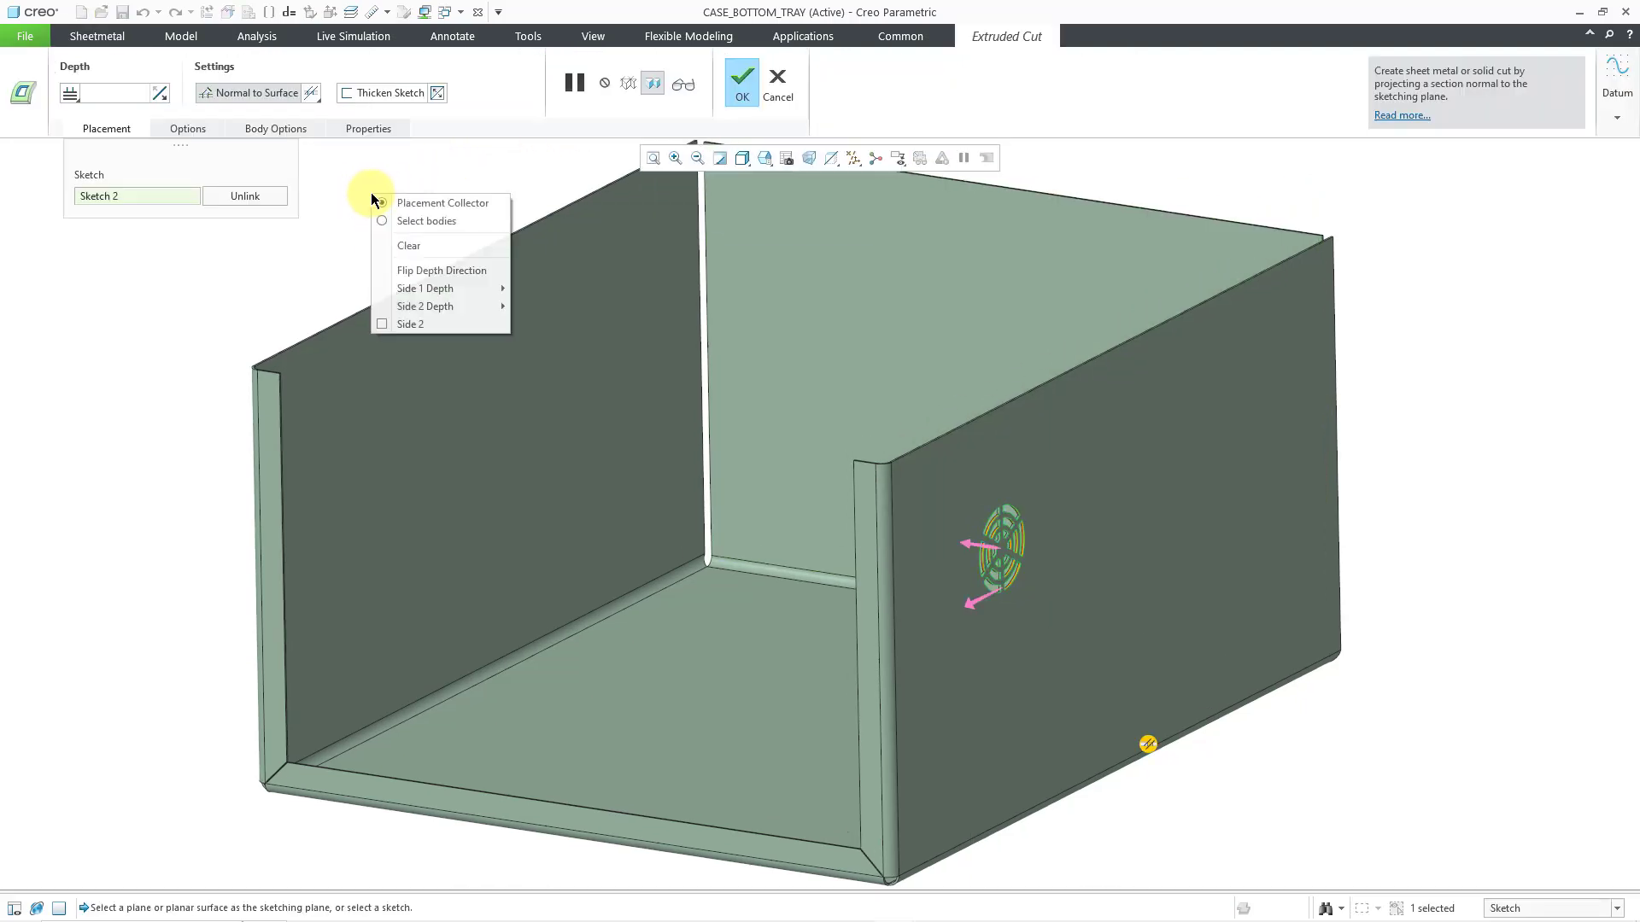
pyautogui.moveTo(429, 289)
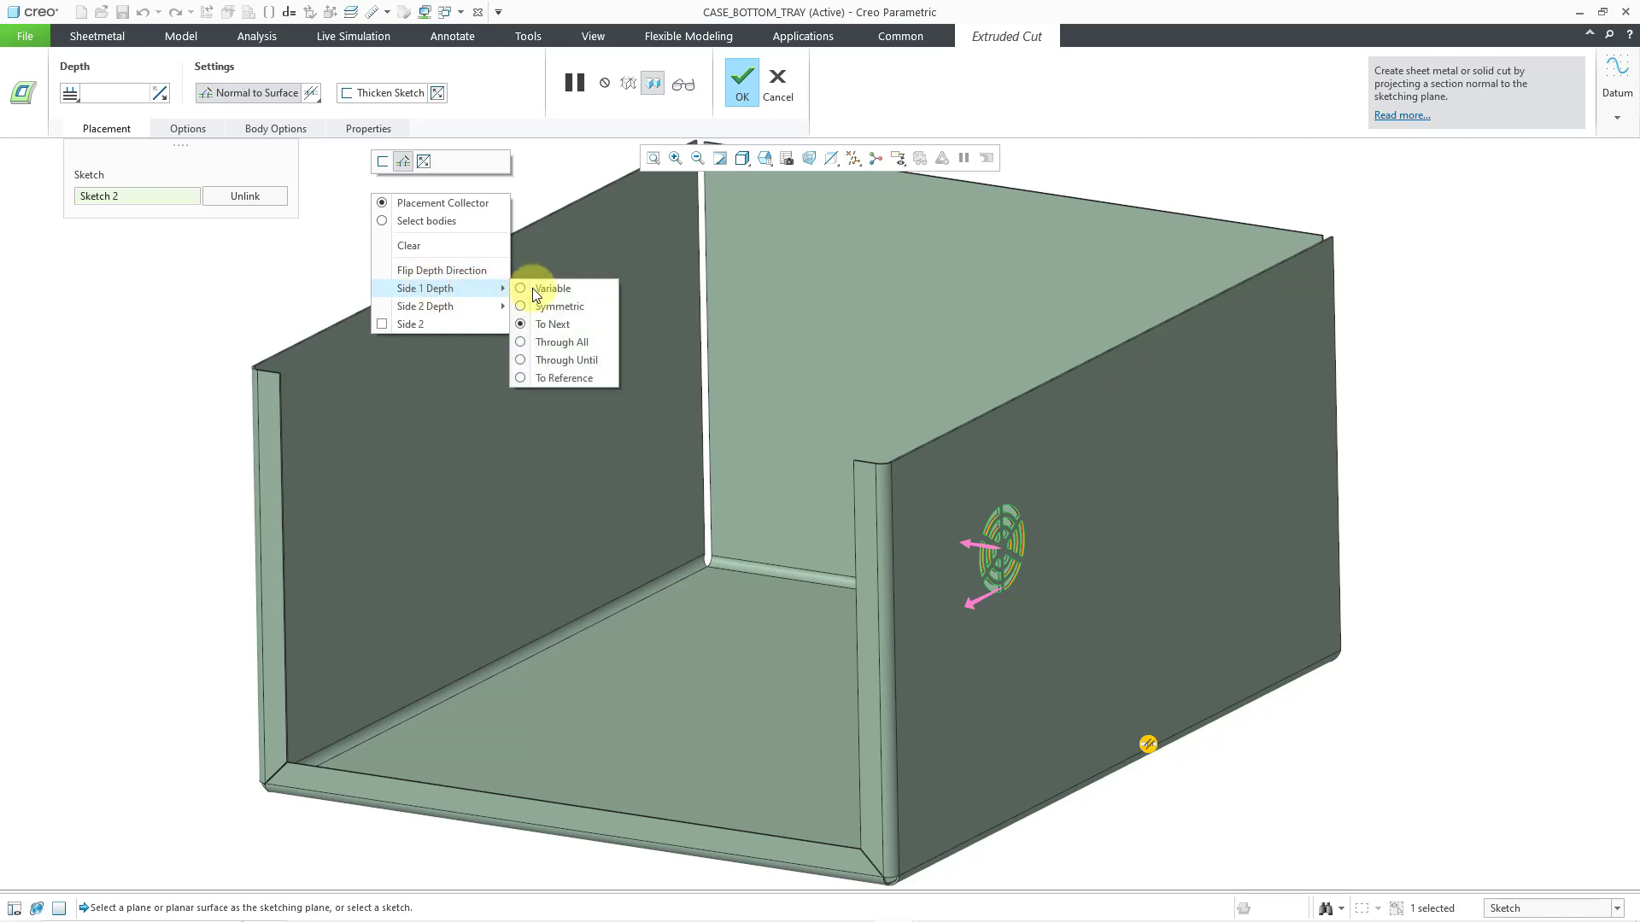
pyautogui.click(582, 341)
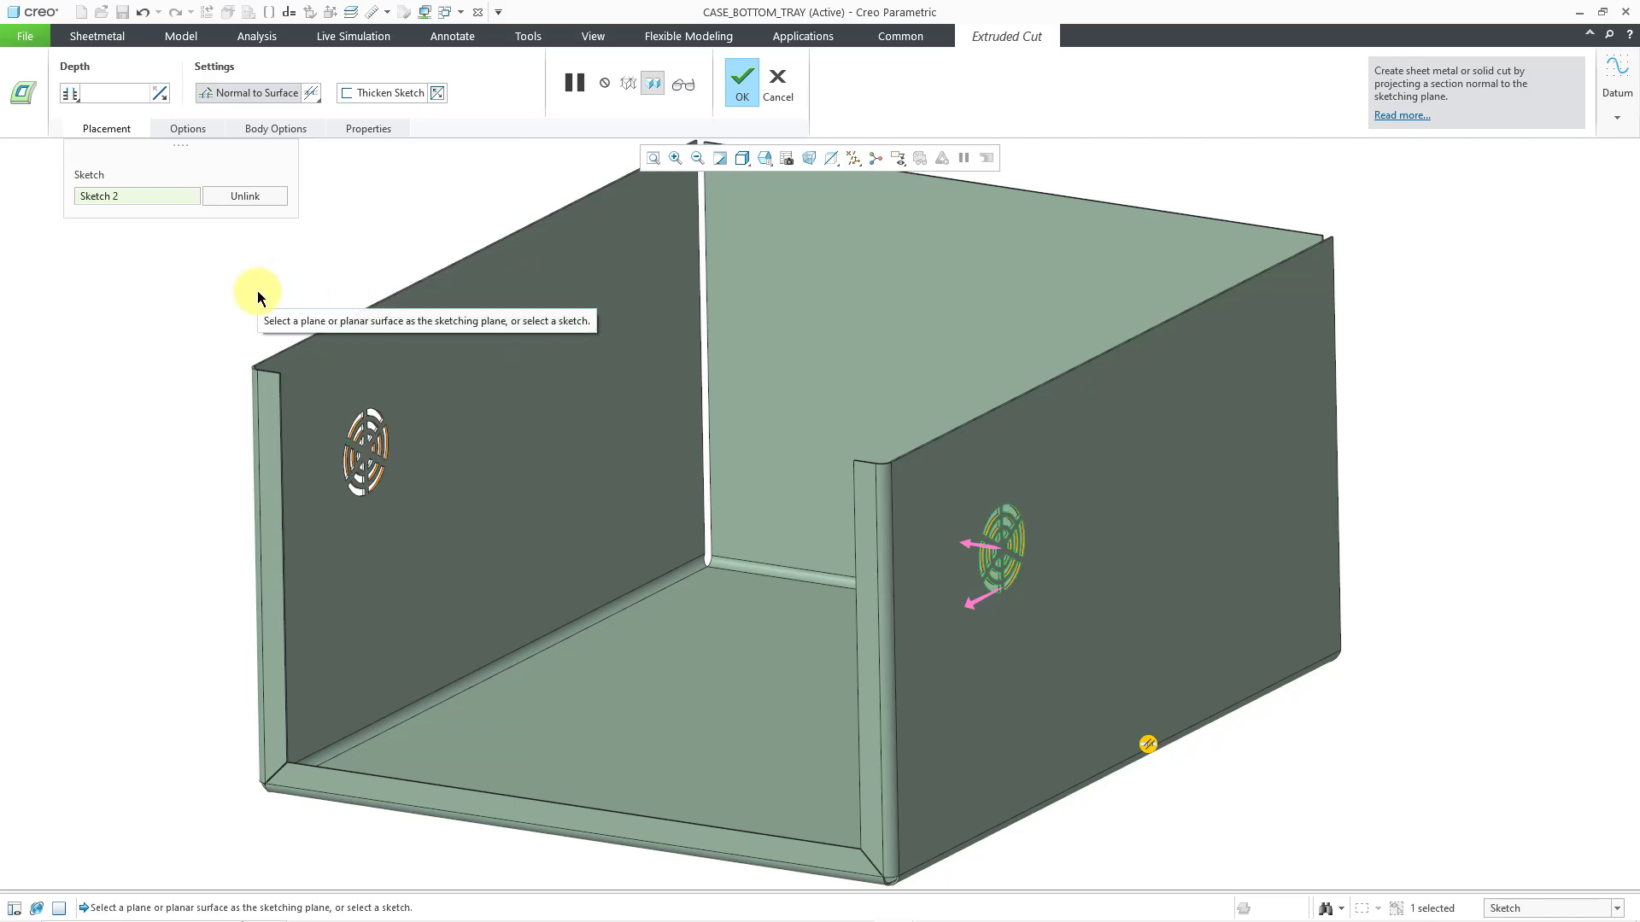
pyautogui.middleClick(258, 291)
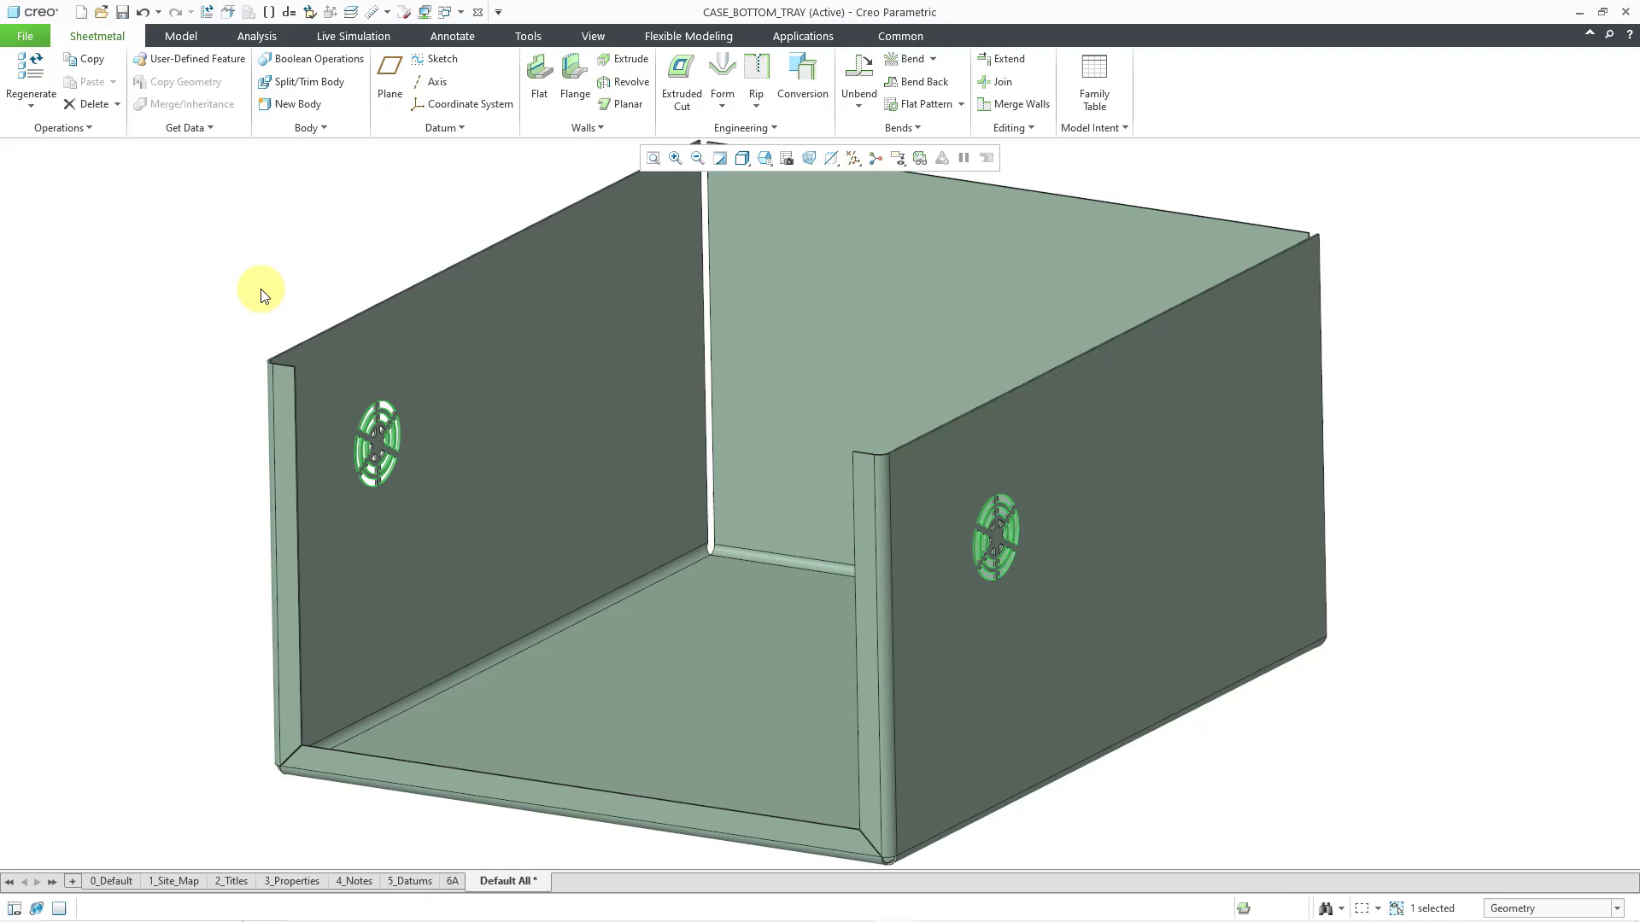
pyautogui.click(263, 295)
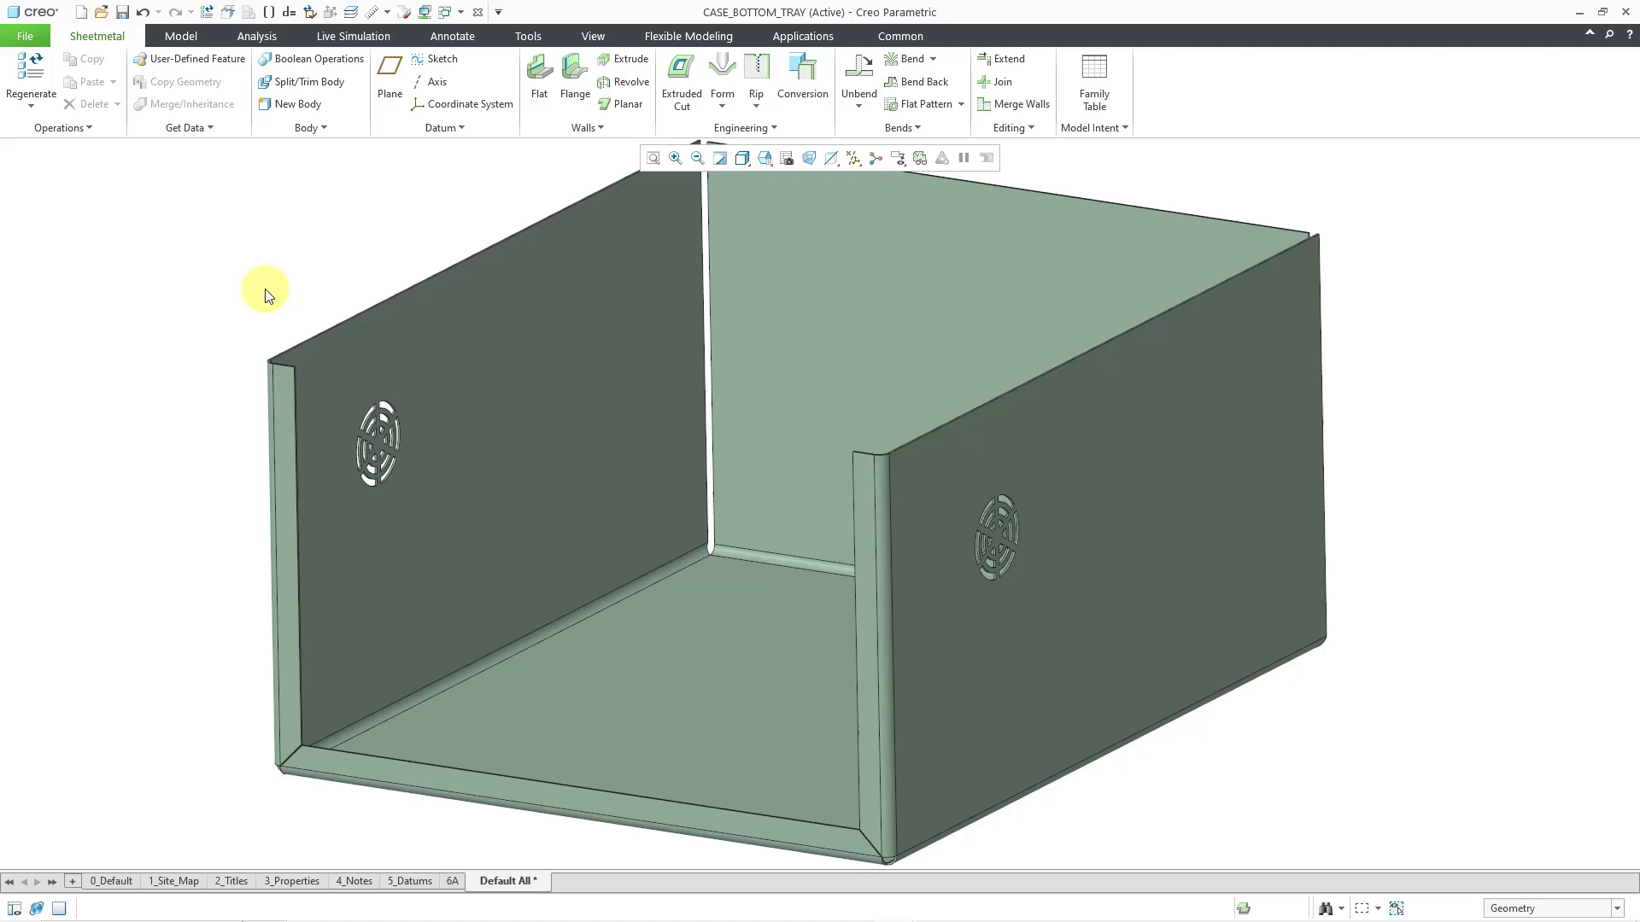
# Find the autoscale option in the Configuration Editor and set sketcher_import_autoscale to no
pyautogui.click(29, 42)
pyautogui.click(54, 418)
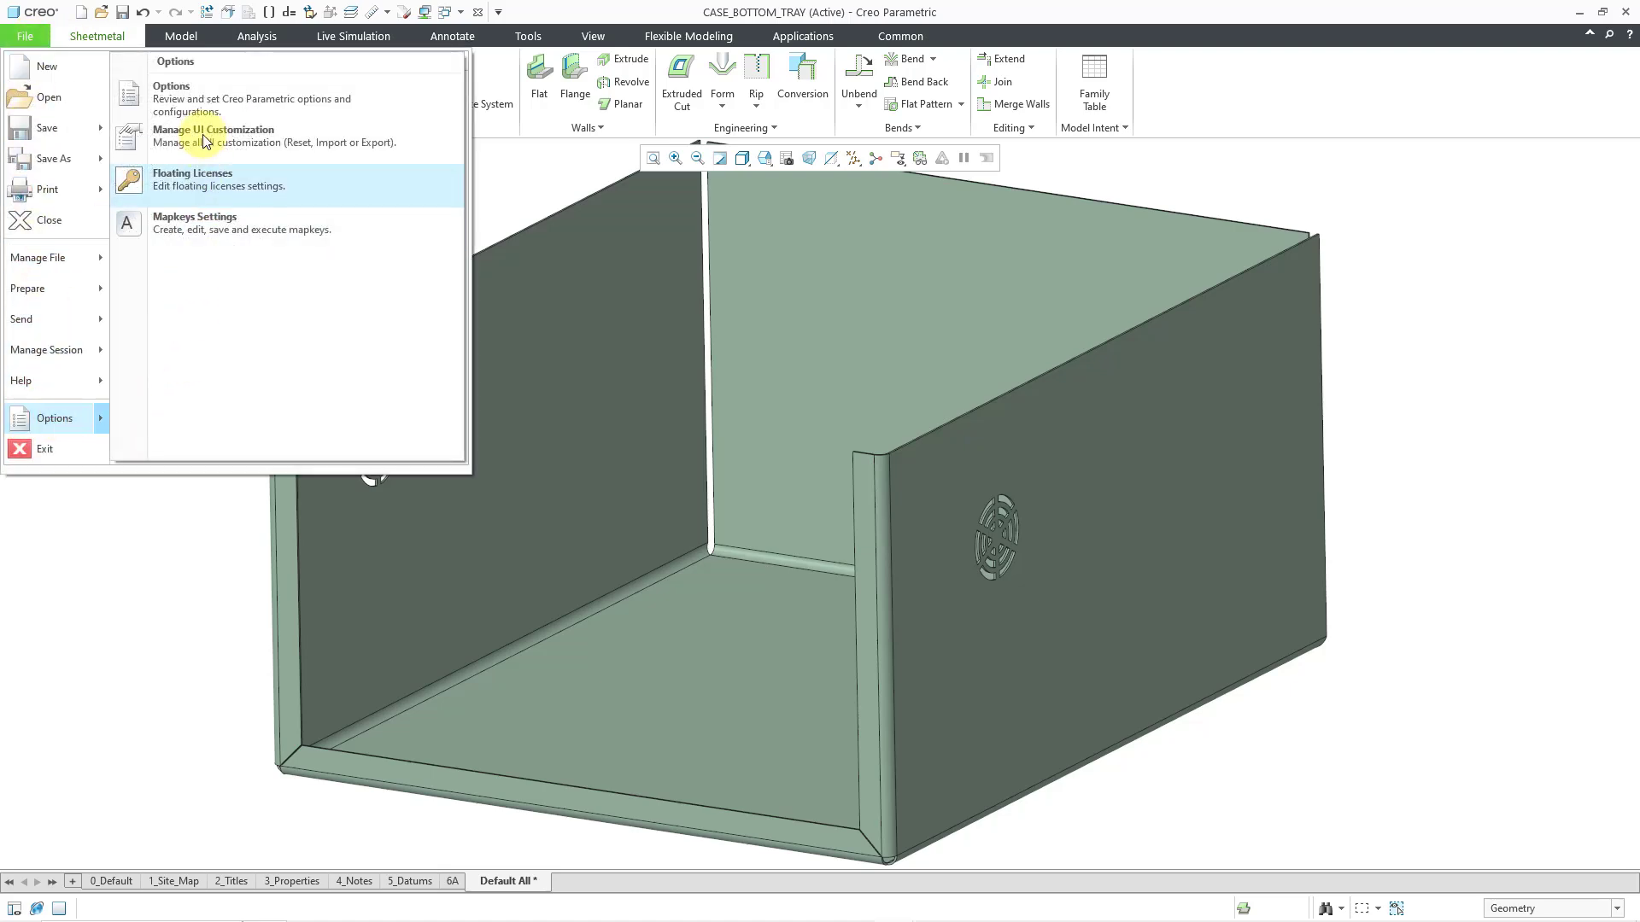
pyautogui.click(182, 101)
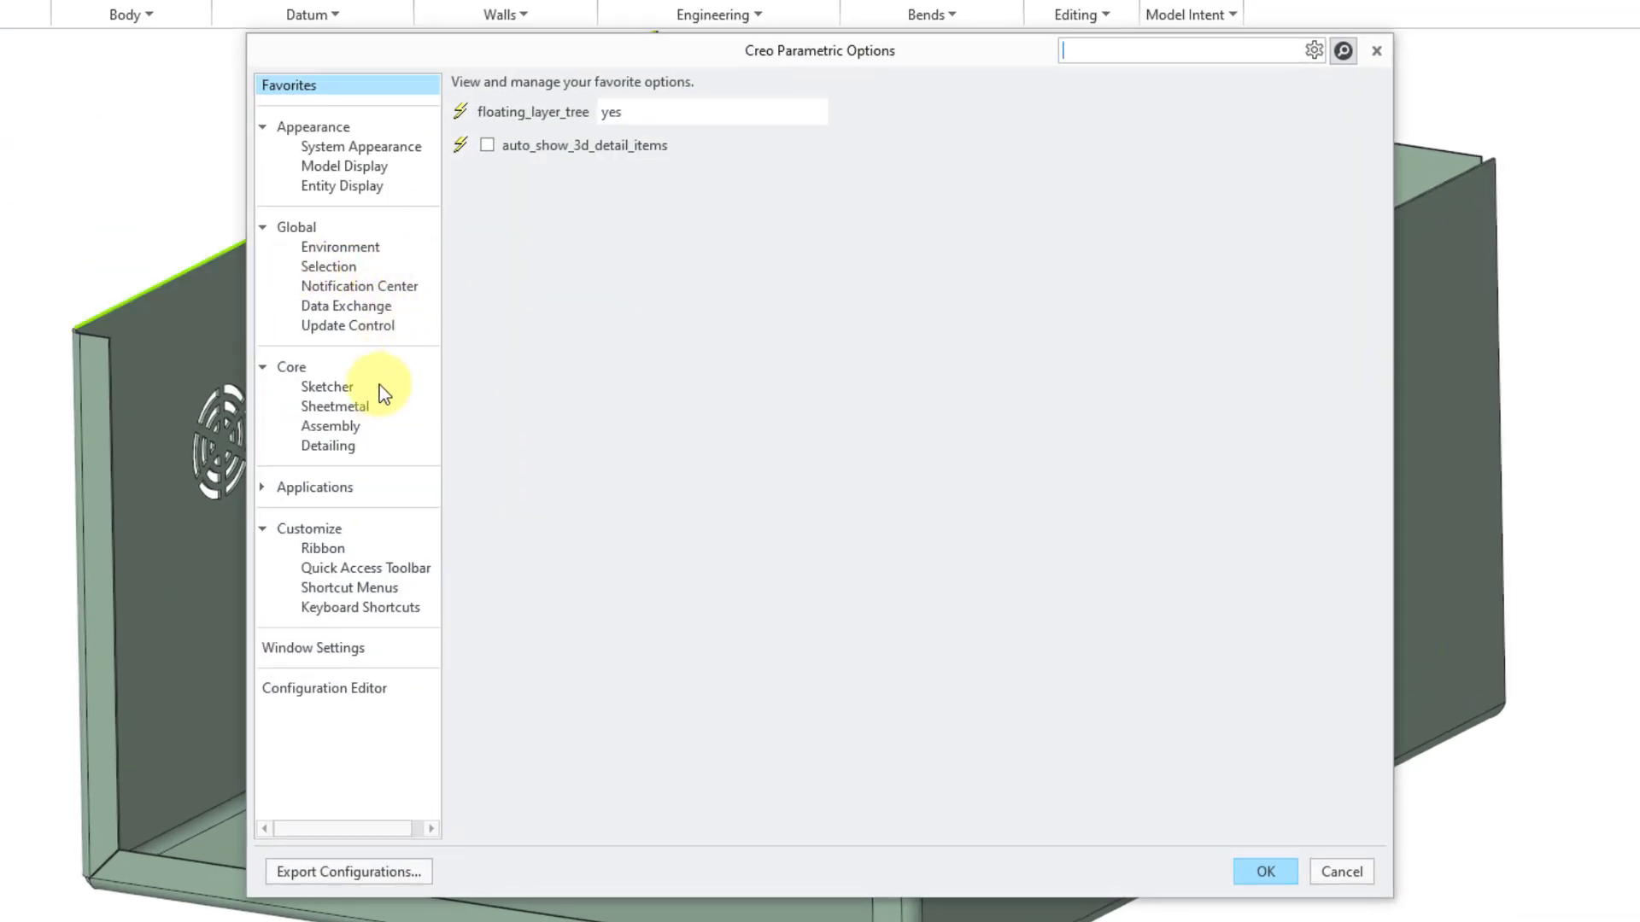
pyautogui.click(327, 387)
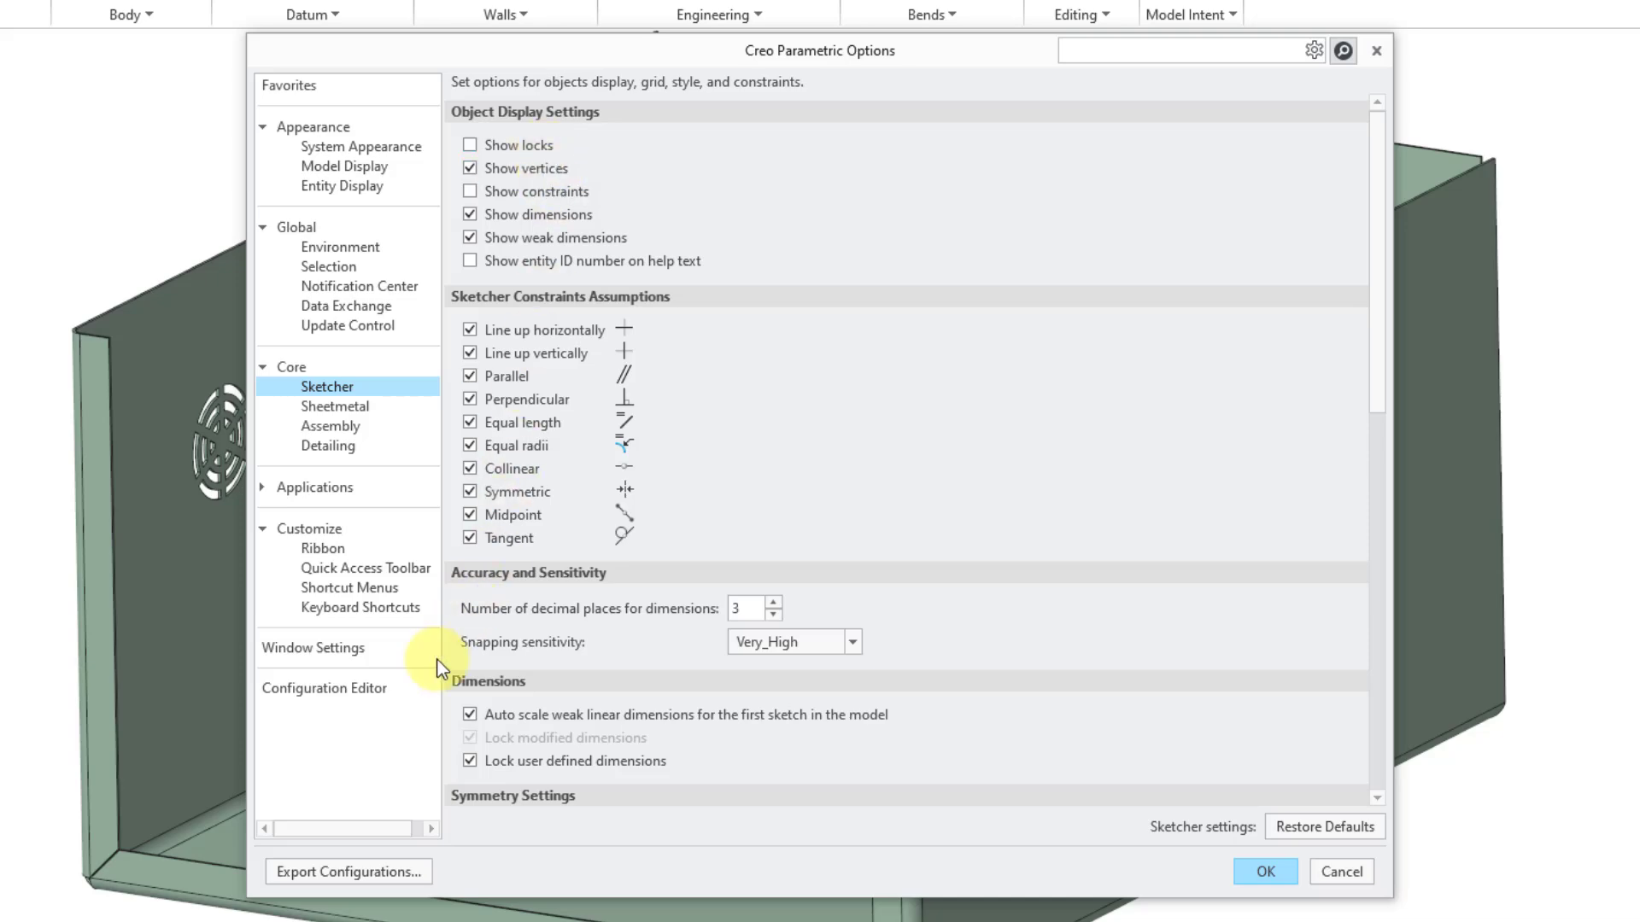
pyautogui.click(357, 692)
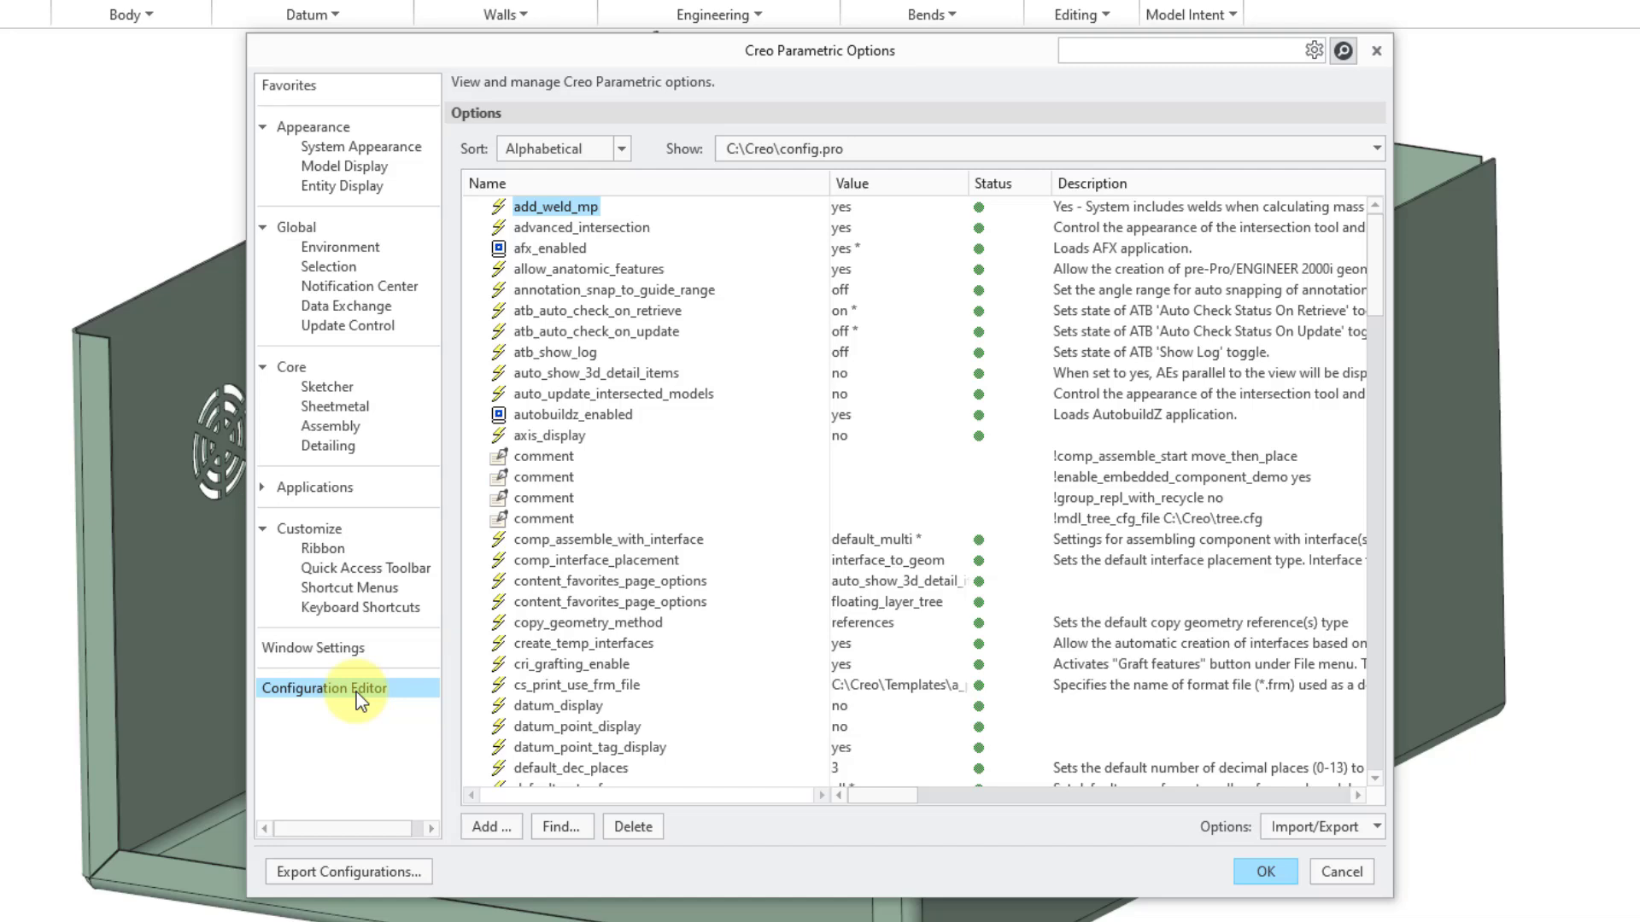
pyautogui.click(563, 827)
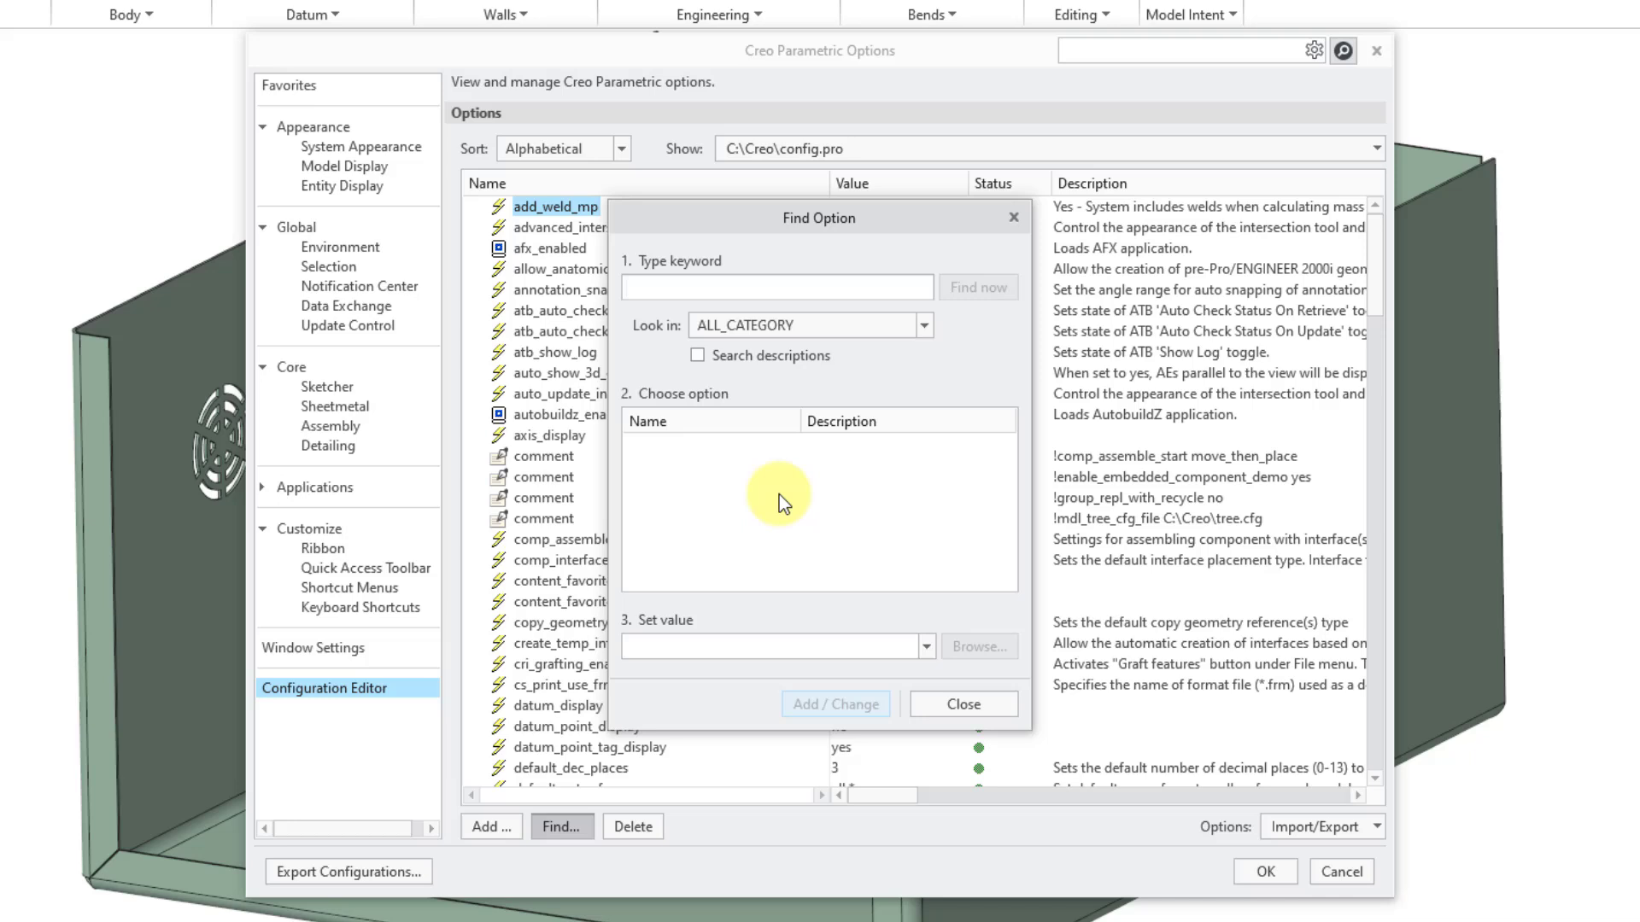
pyautogui.write('au')
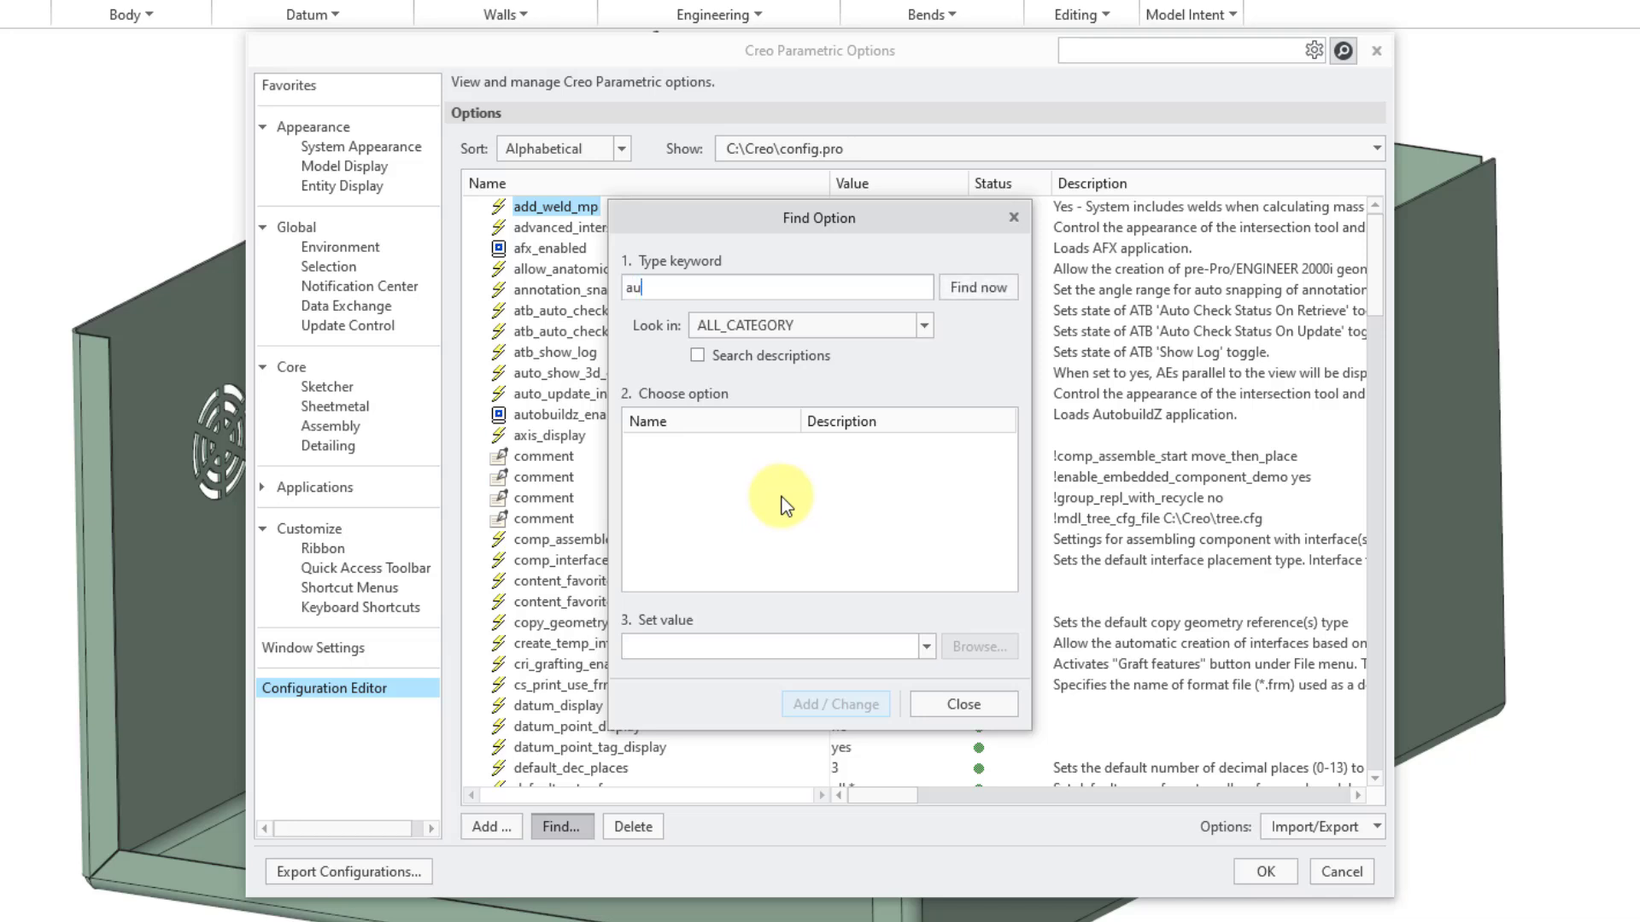
pyautogui.write('toscale')
pyautogui.press('Return')
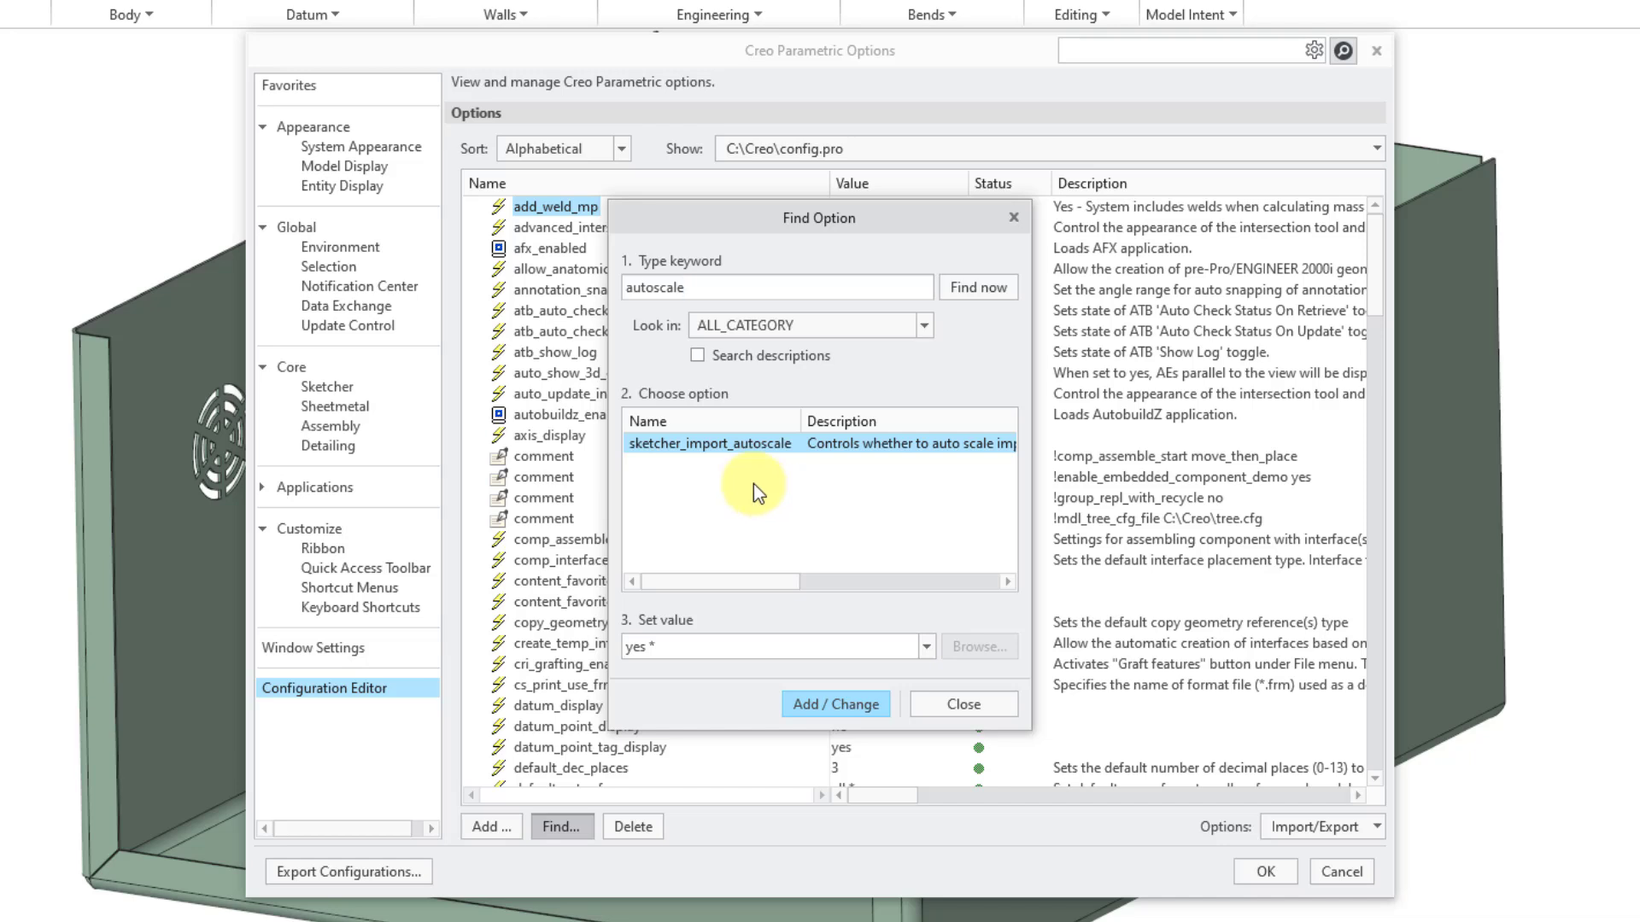
pyautogui.click(926, 648)
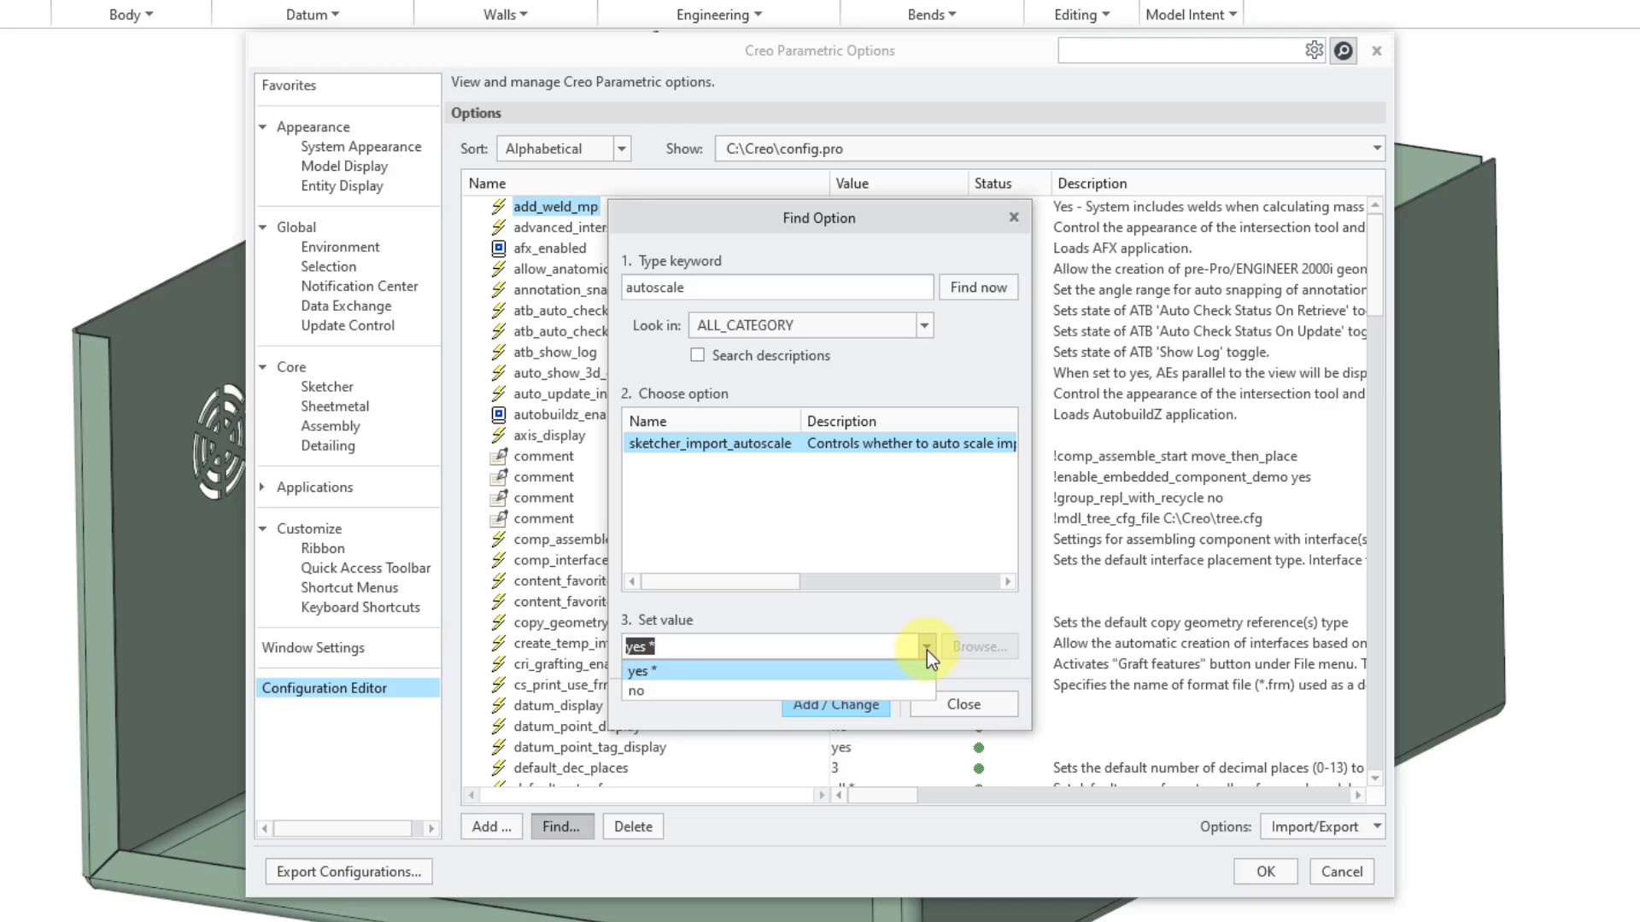
pyautogui.click(756, 690)
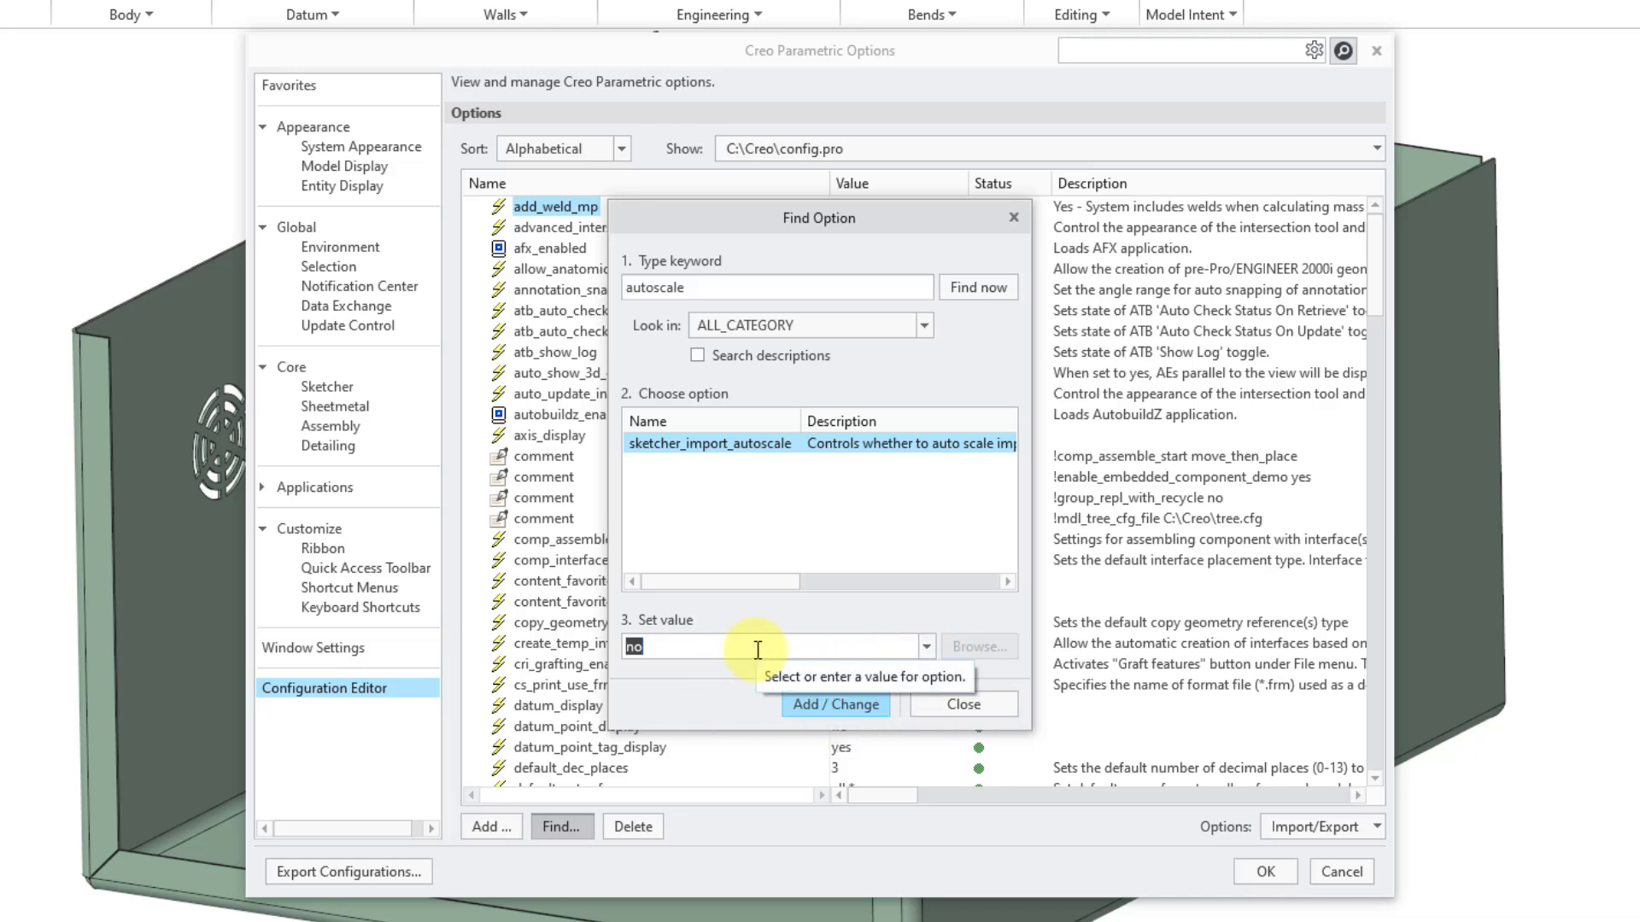
pyautogui.click(849, 714)
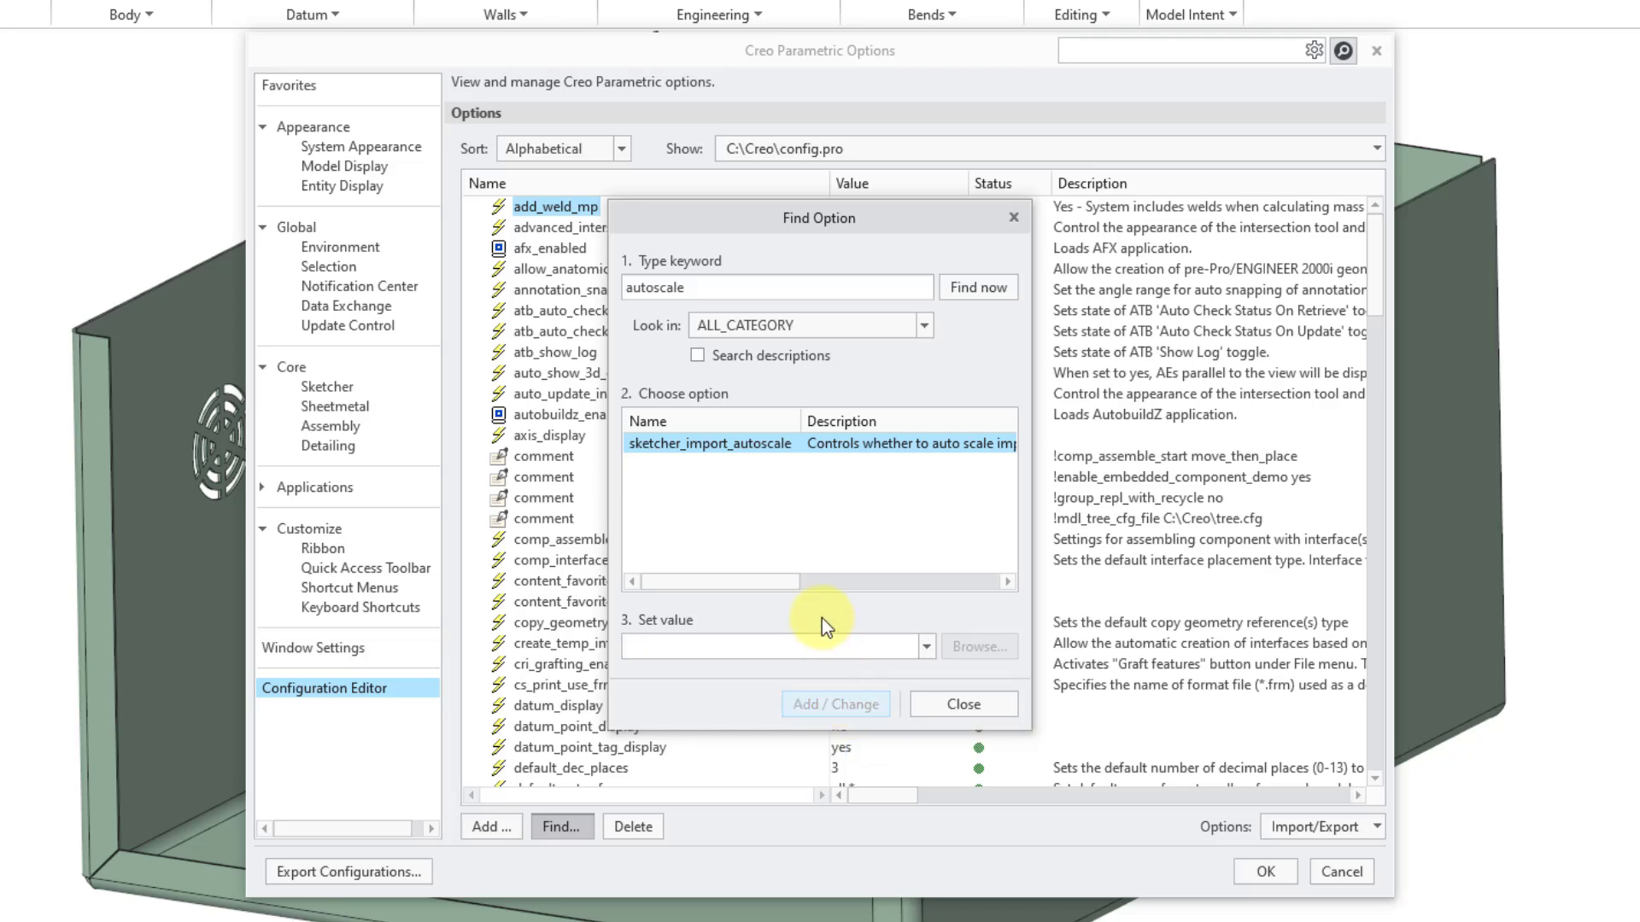
# Find the sketcher_disp_locks option using the keyword locks, set it to yes, and close the option search
pyautogui.doubleClick(707, 288)
pyautogui.write('locks')
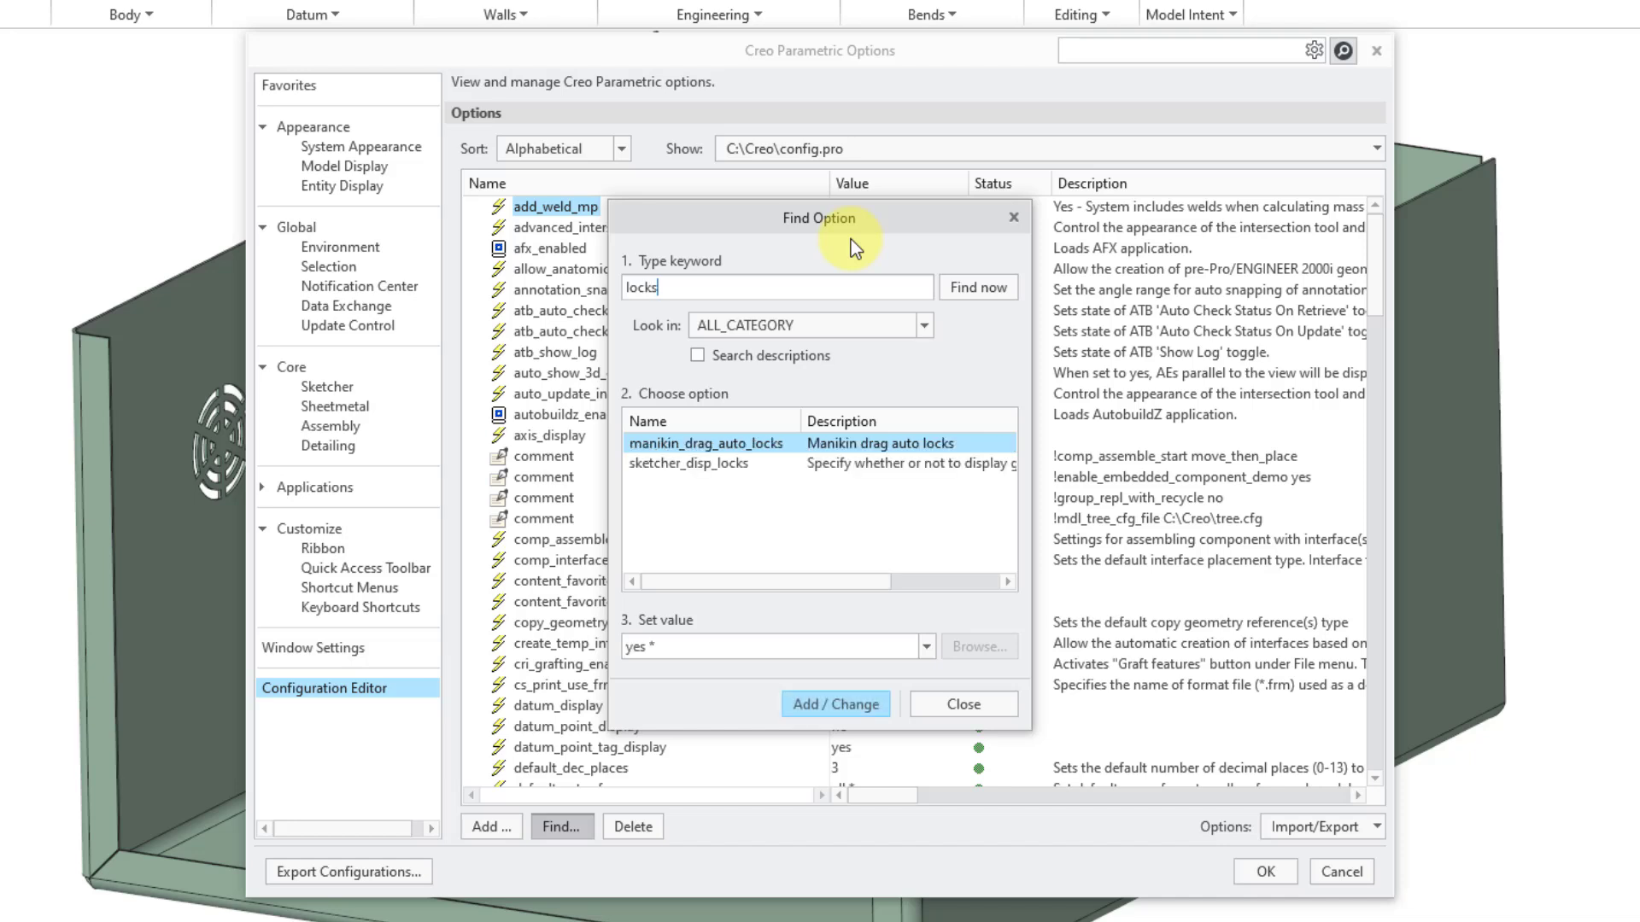
pyautogui.click(723, 466)
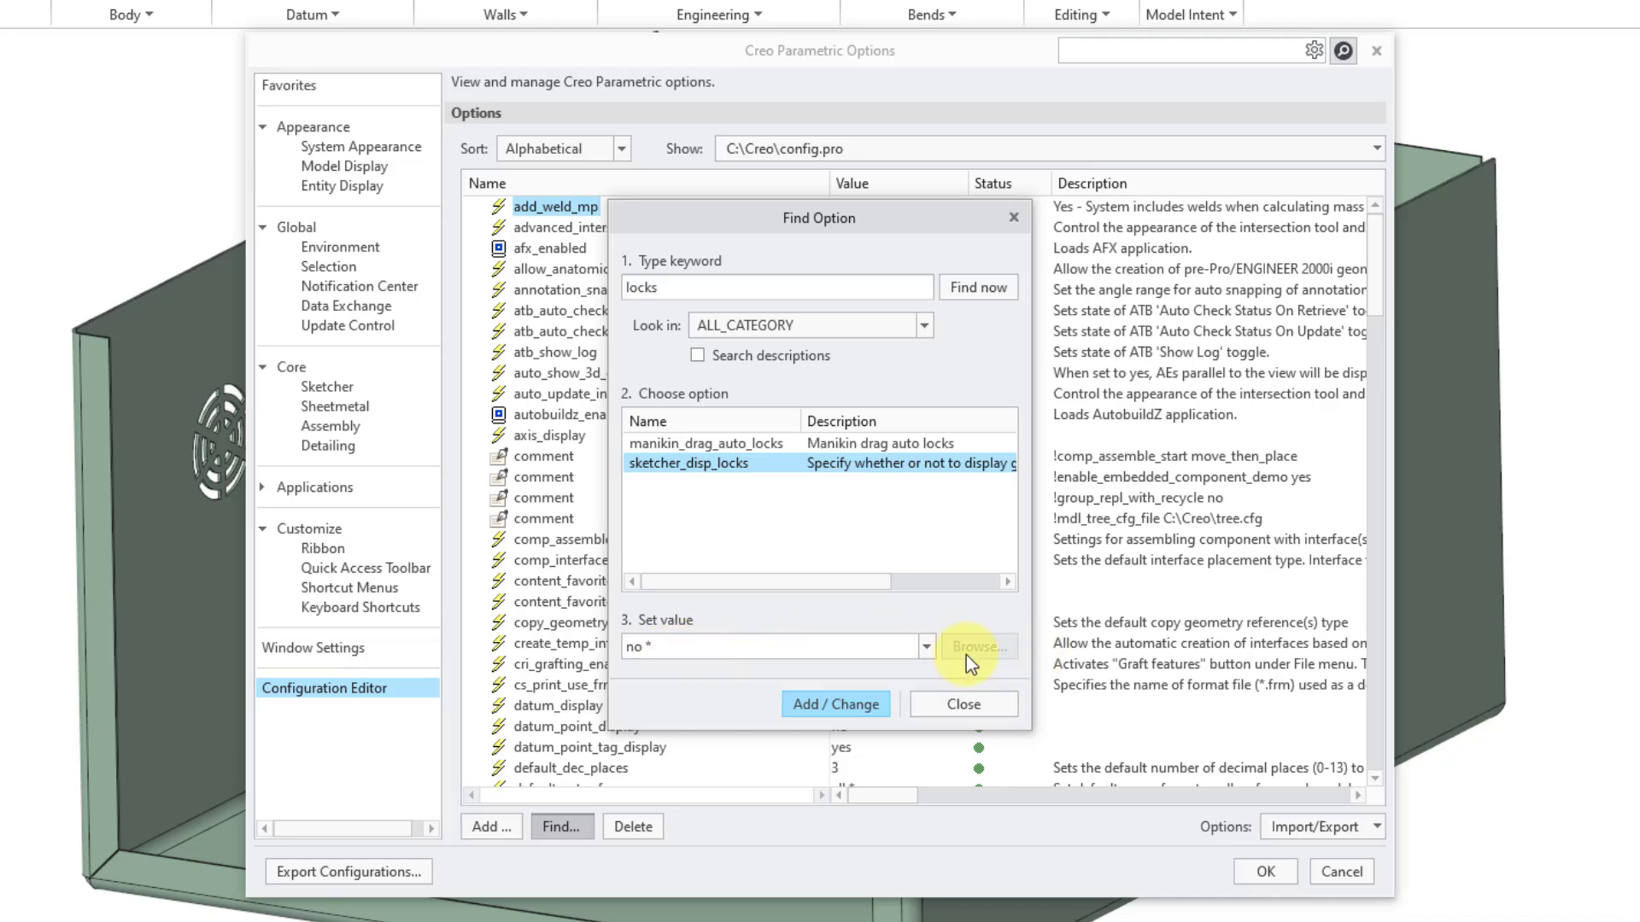
pyautogui.click(927, 650)
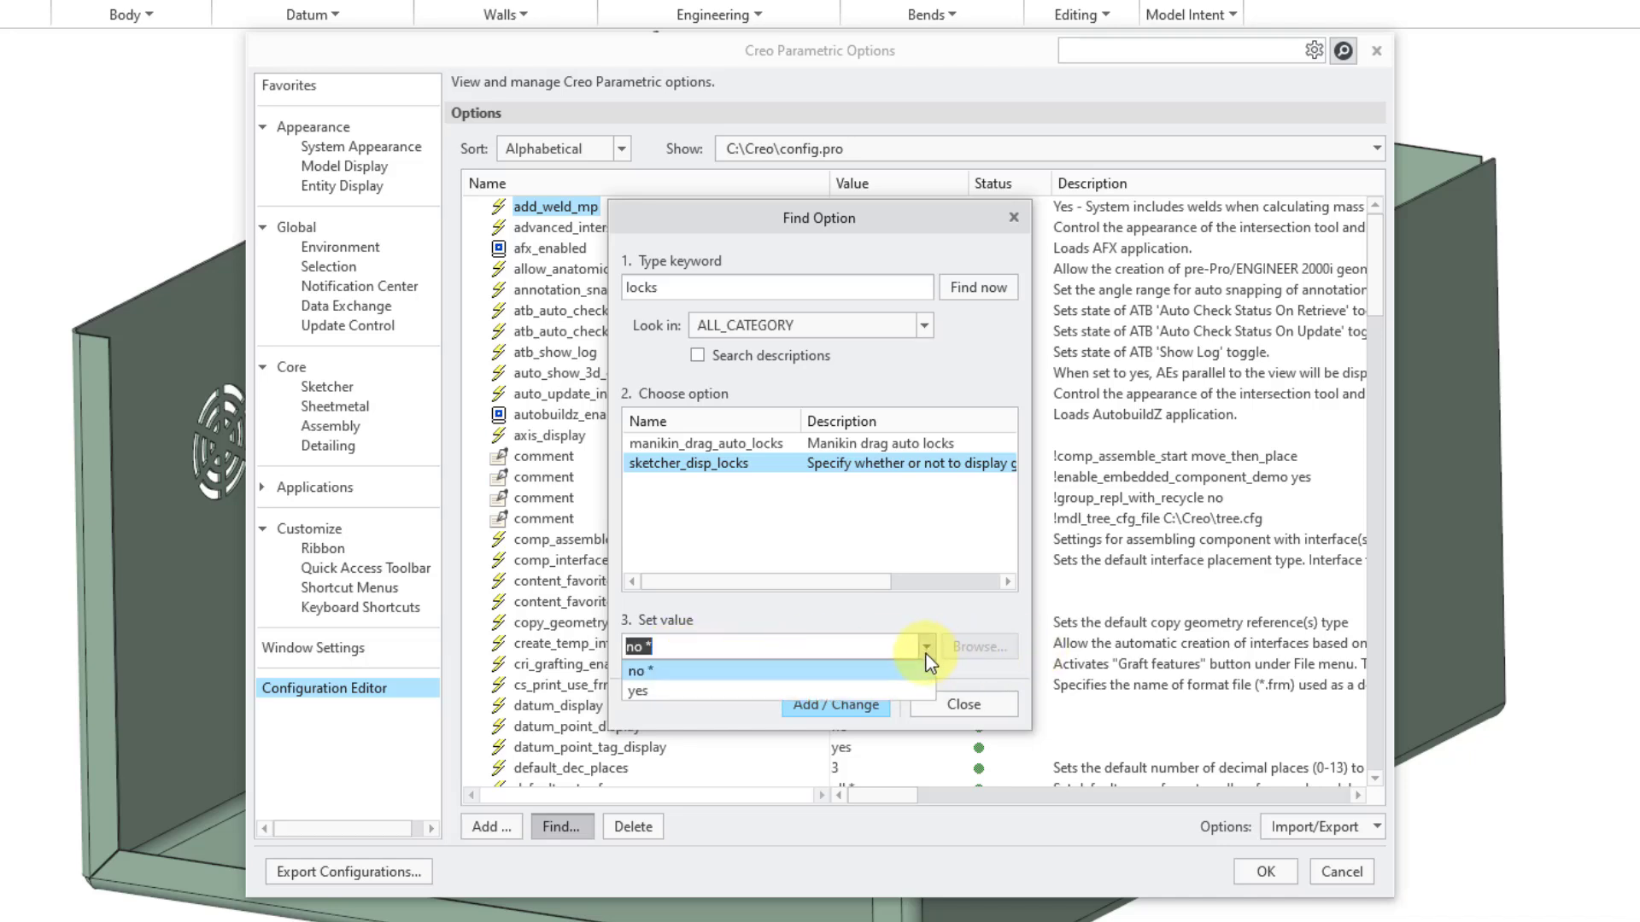
pyautogui.click(896, 691)
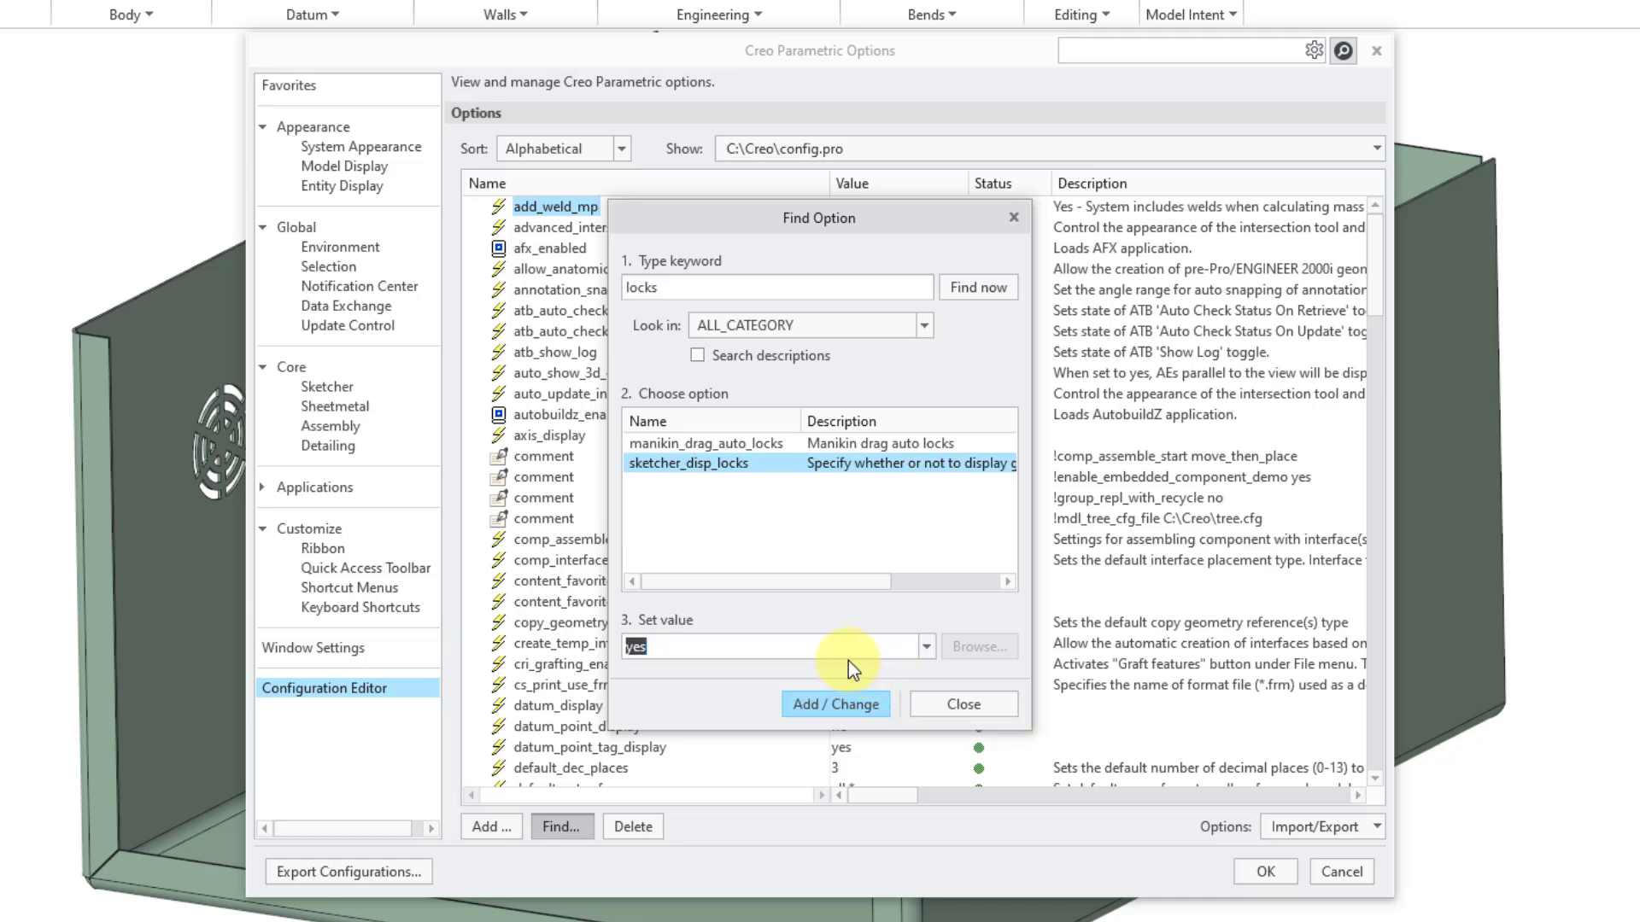
pyautogui.click(854, 706)
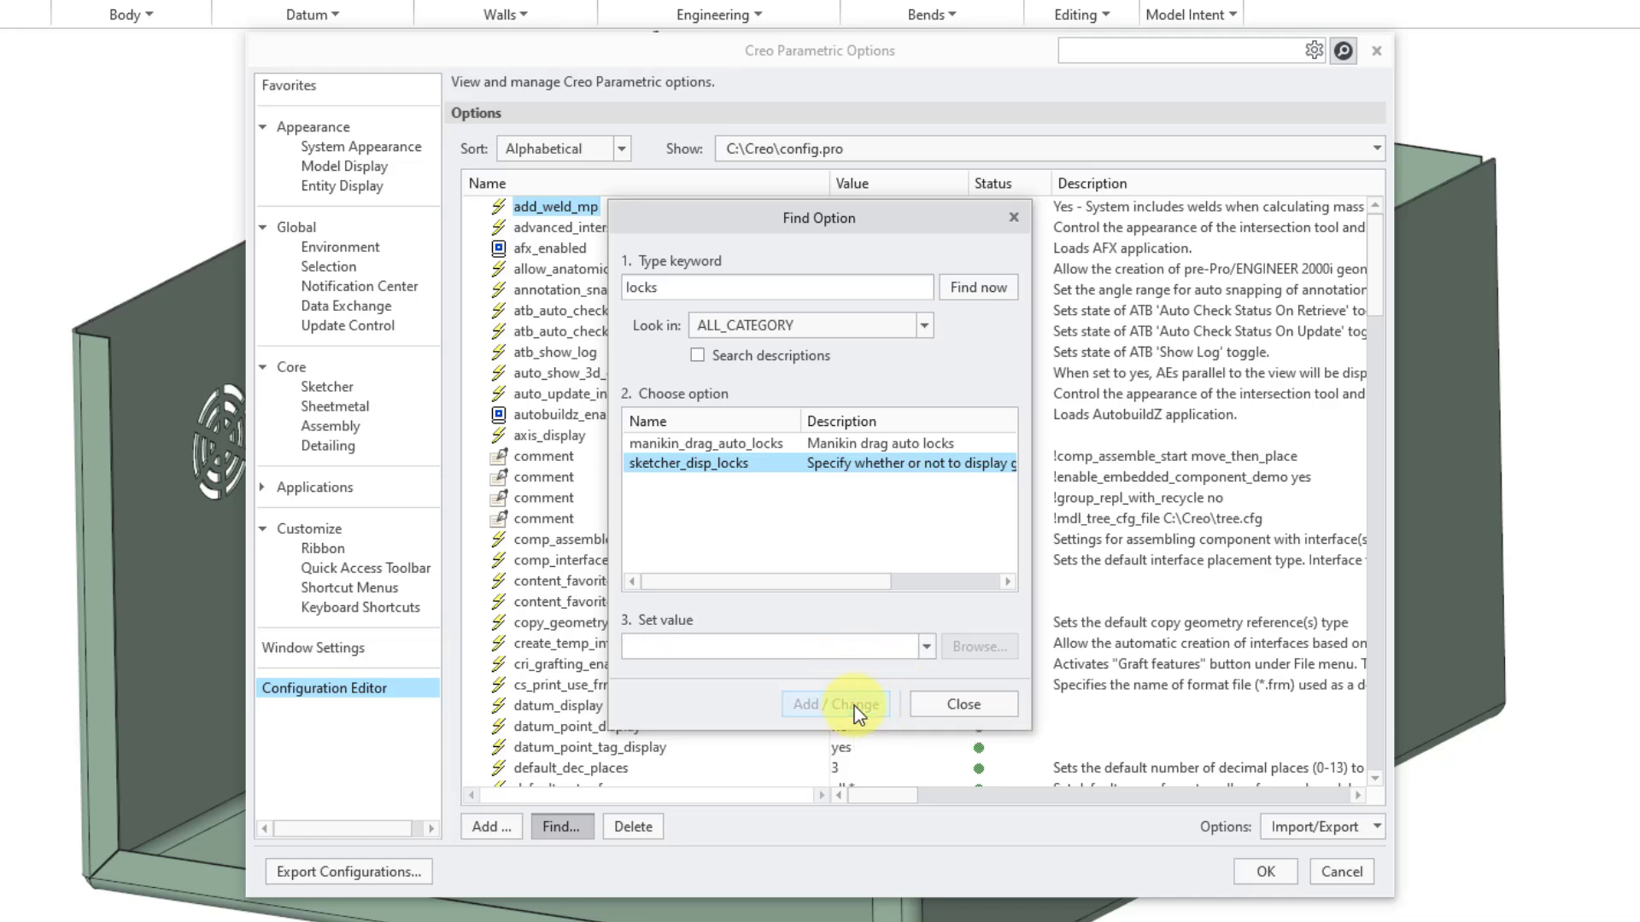
pyautogui.click(942, 707)
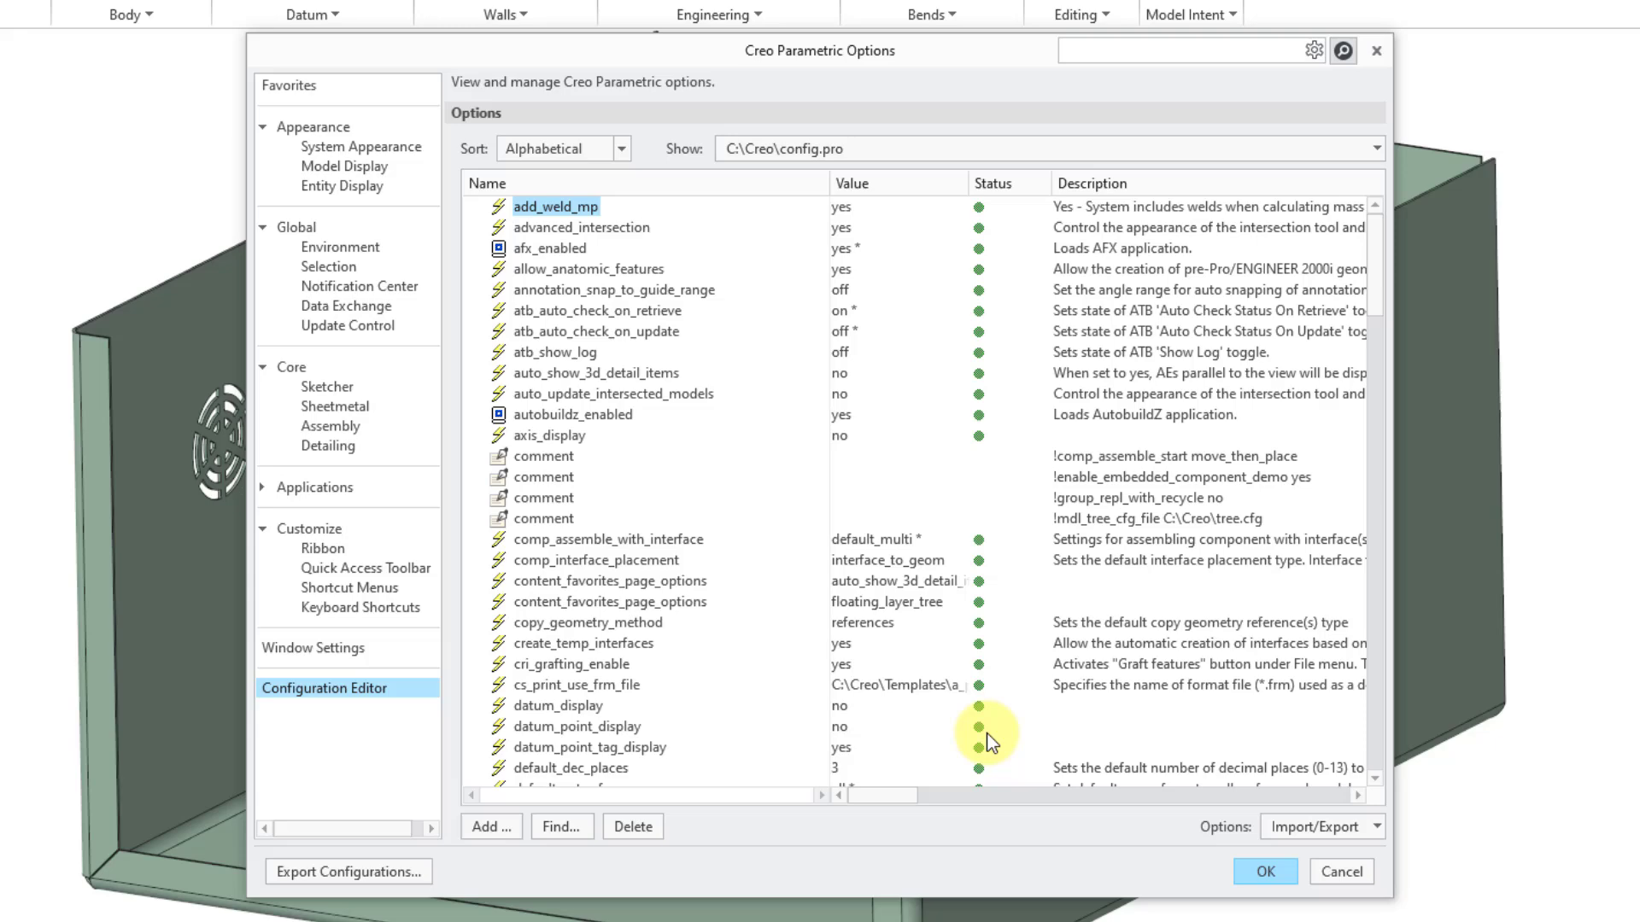
# Export the configuration options per current filter to config.pro in the Creo folder and accept the options
pyautogui.click(1305, 827)
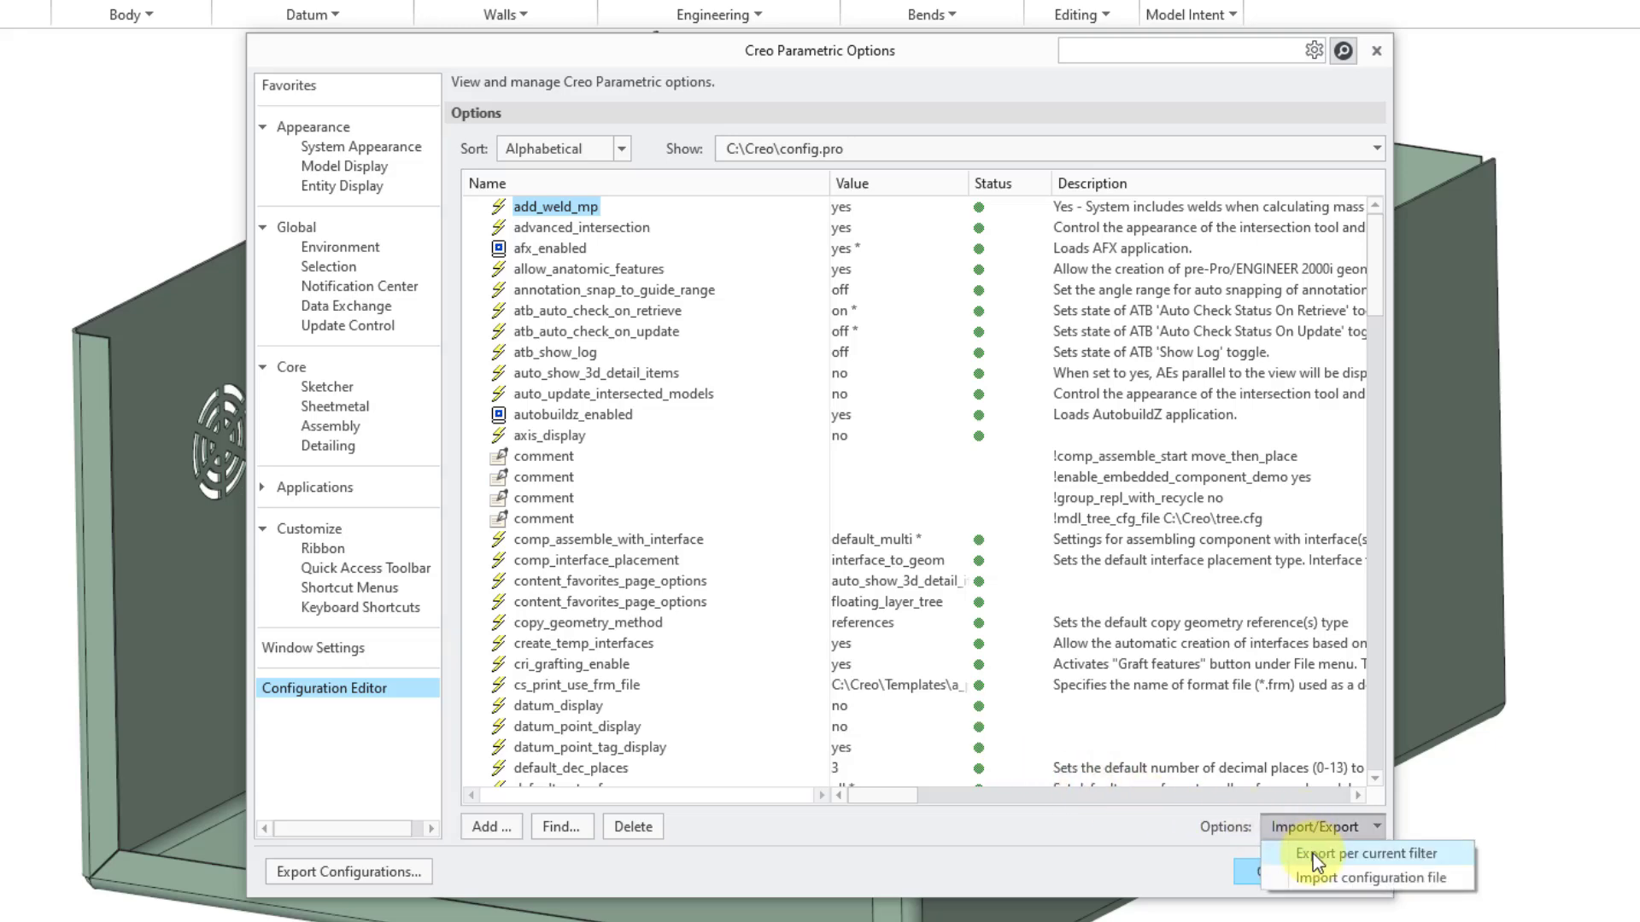
pyautogui.click(1314, 854)
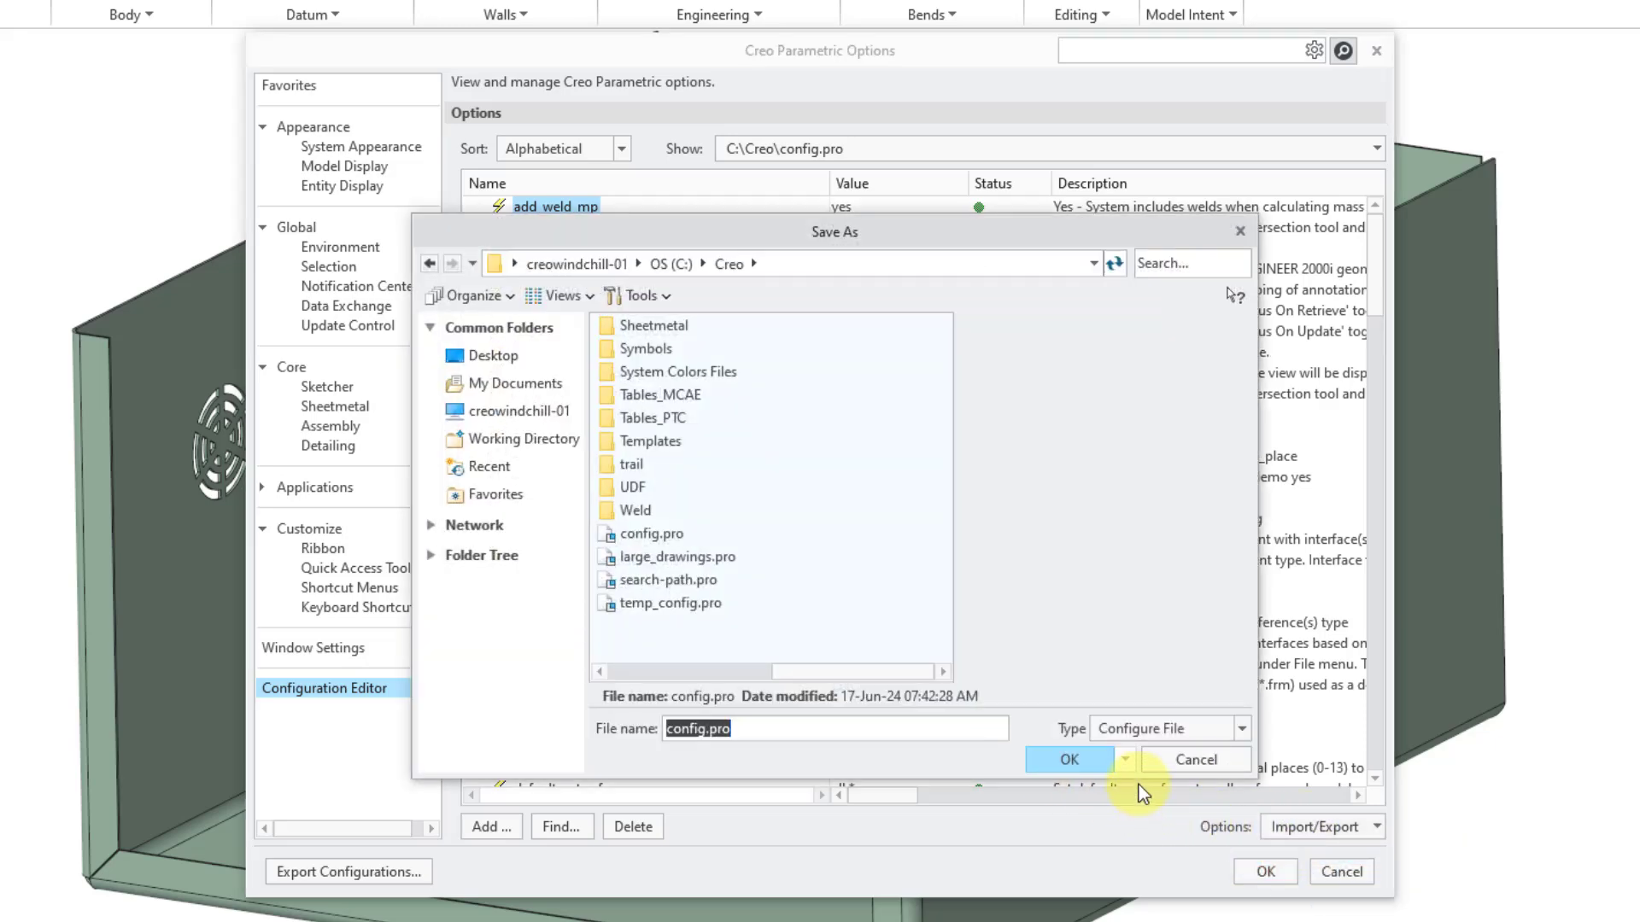
pyautogui.click(1099, 763)
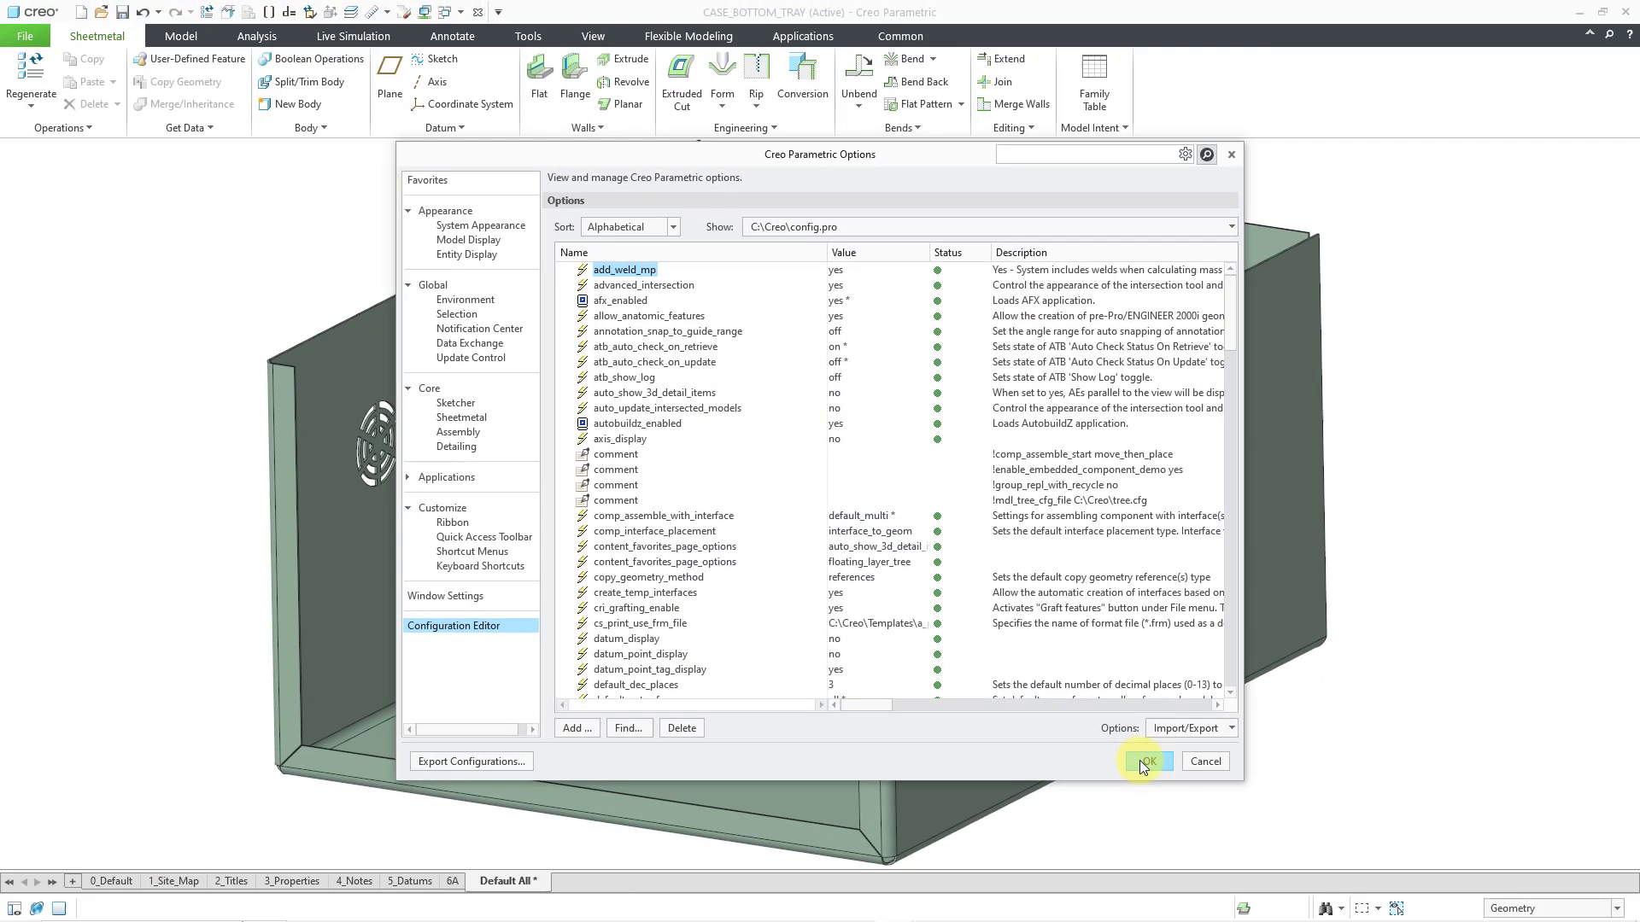
pyautogui.click(1143, 761)
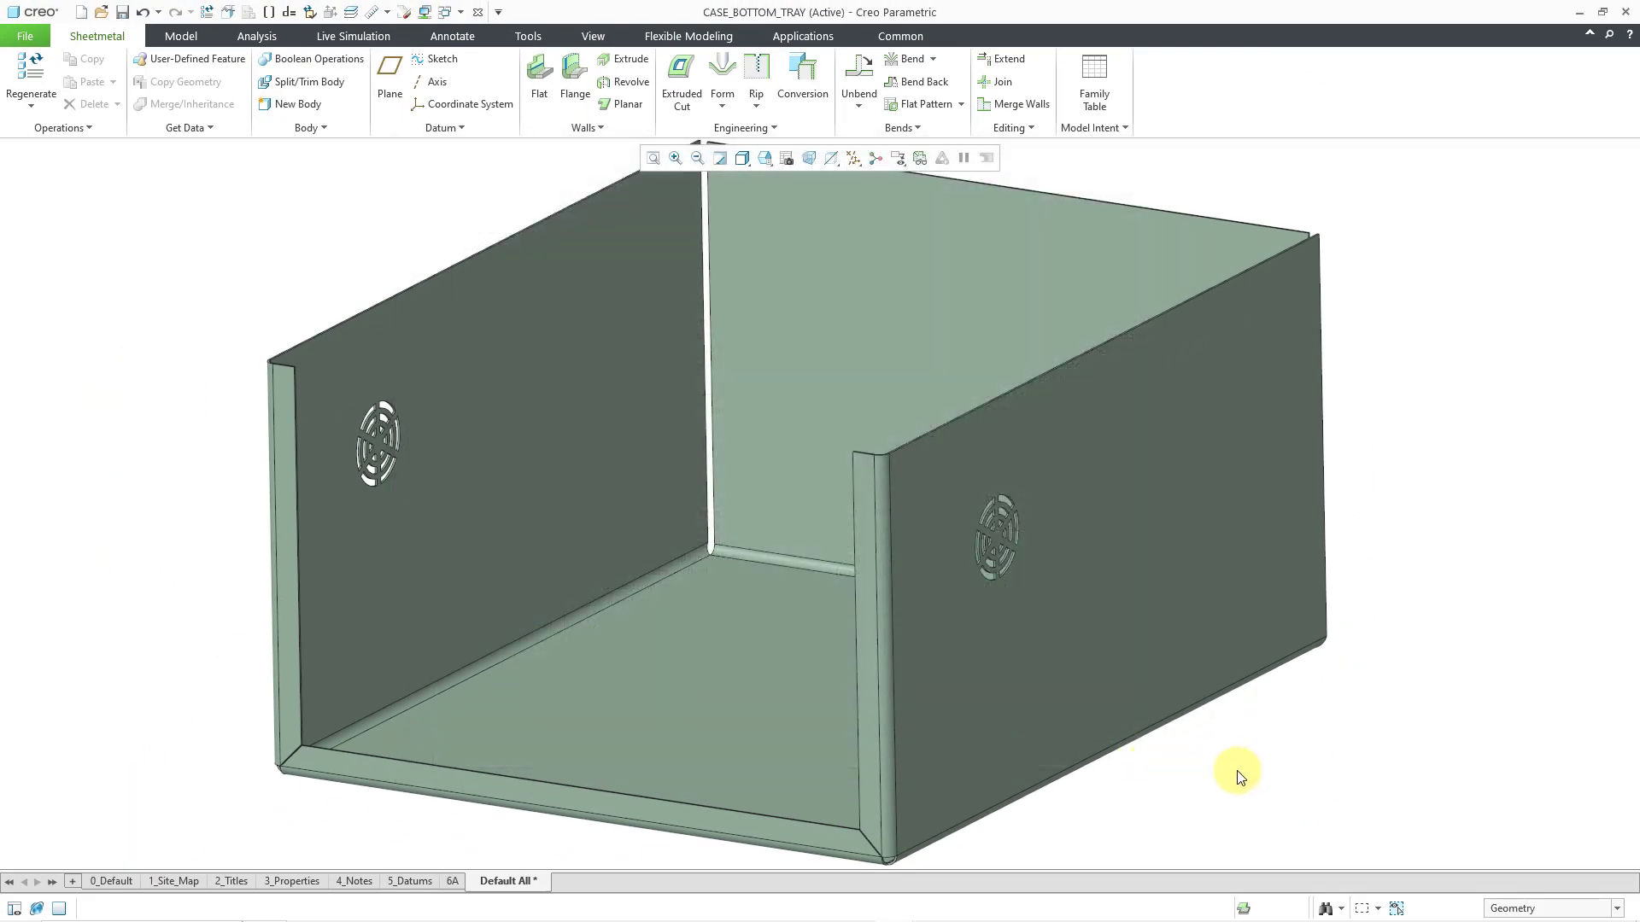